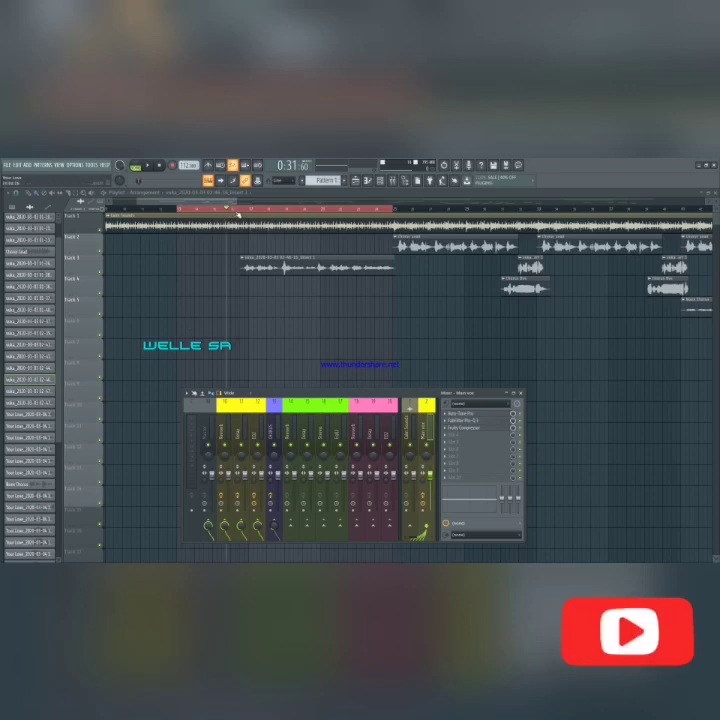
# - Look at the channel settings of the vocal clip on Track 3, with the mixer out of the way
pyautogui.press('F9')
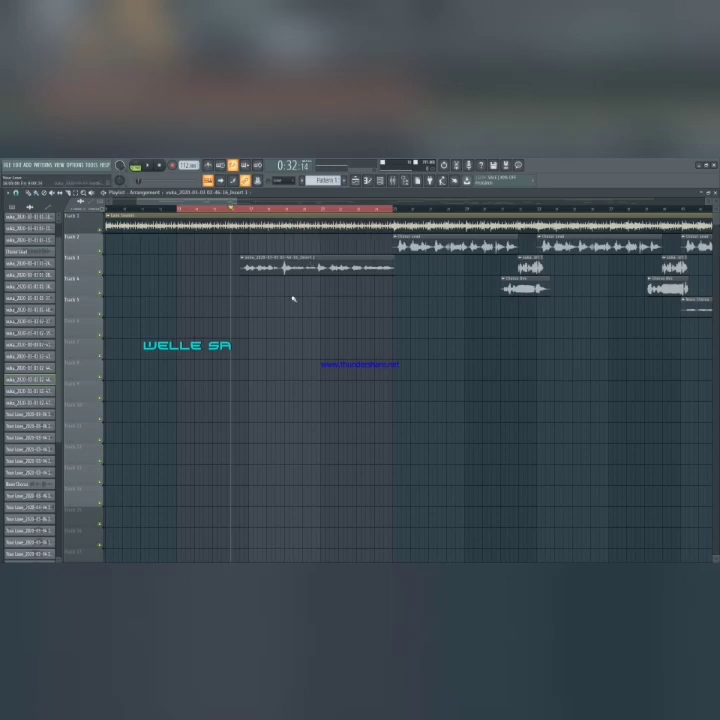
pyautogui.doubleClick(283, 267)
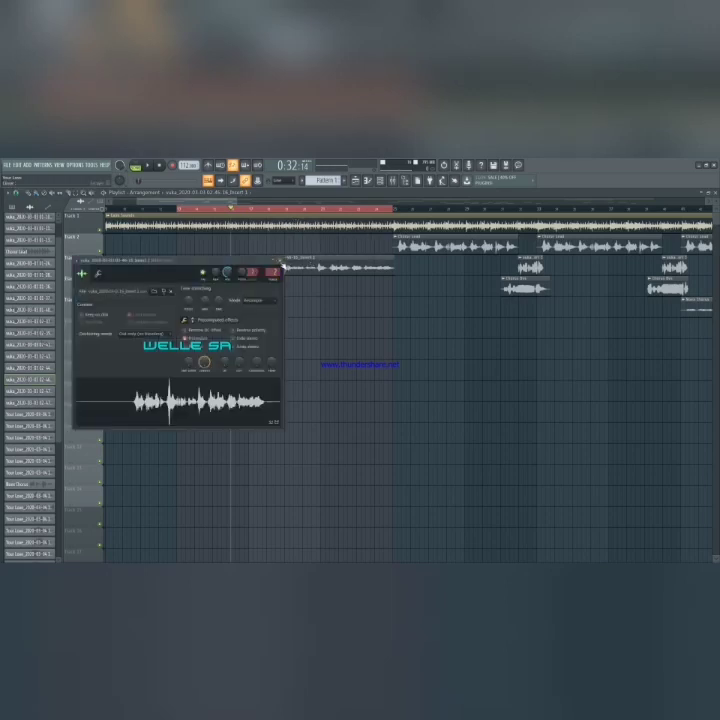
pyautogui.click(272, 271)
# - Play back the selected verse section with the mixer in view, and hide the mixer once playback is stopped
pyautogui.scroll(-1, 291, 212)
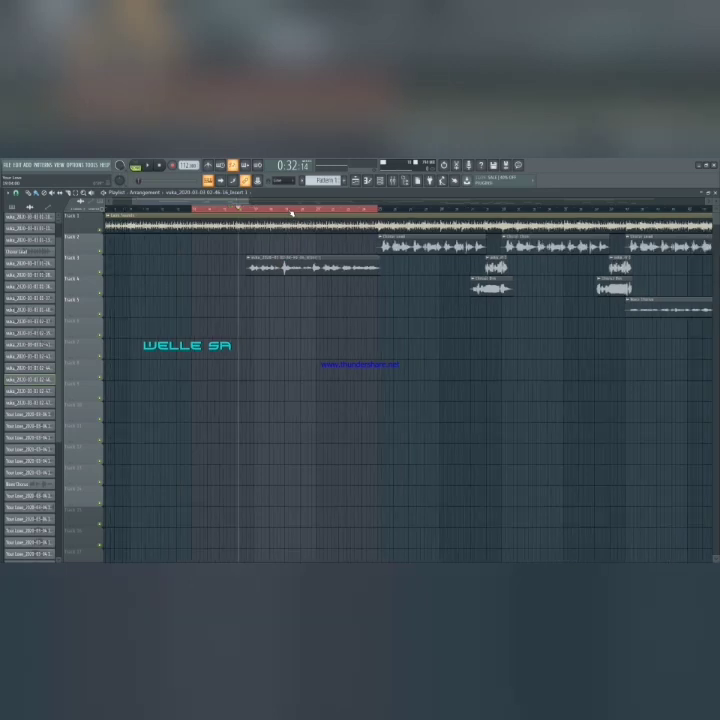
pyautogui.scroll(-1, 291, 212)
pyautogui.press('F9')
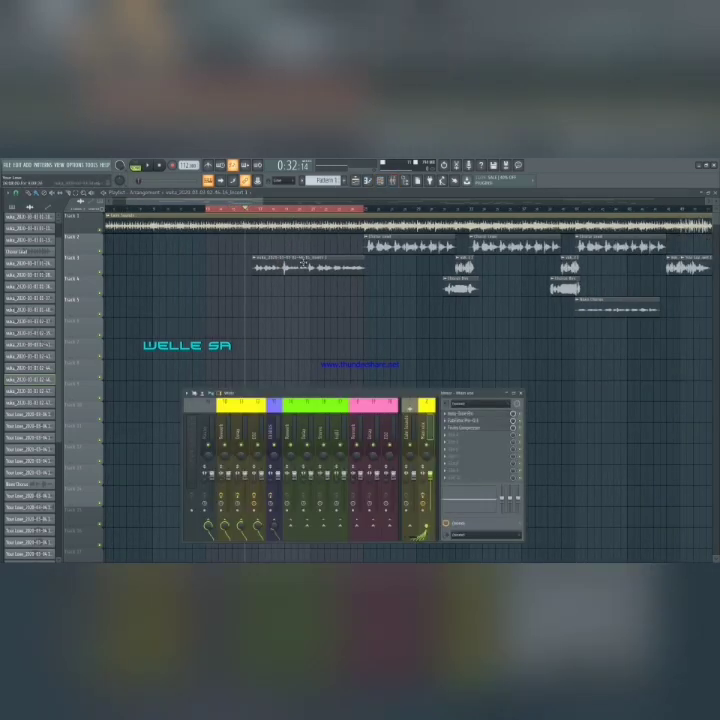
pyautogui.press('space')
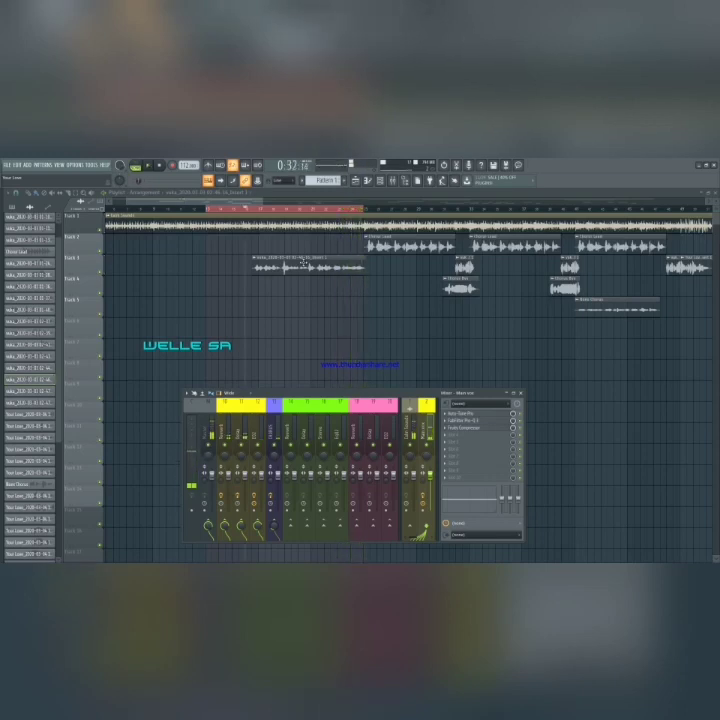
pyautogui.press('space')
pyautogui.press('F9')
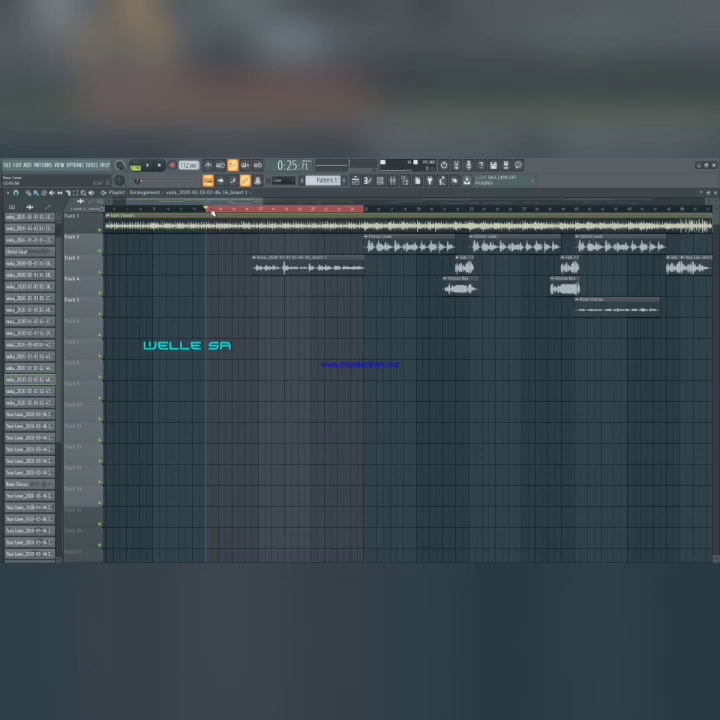
# - Review the Track 3 vocal clip's channel settings alongside the mixer, and close all open windows
pyautogui.doubleClick(334, 268)
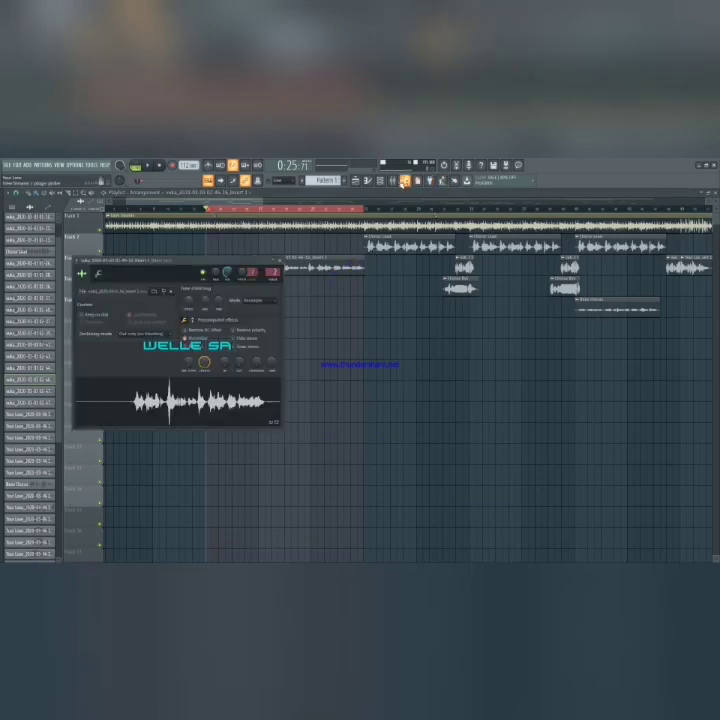
pyautogui.click(393, 181)
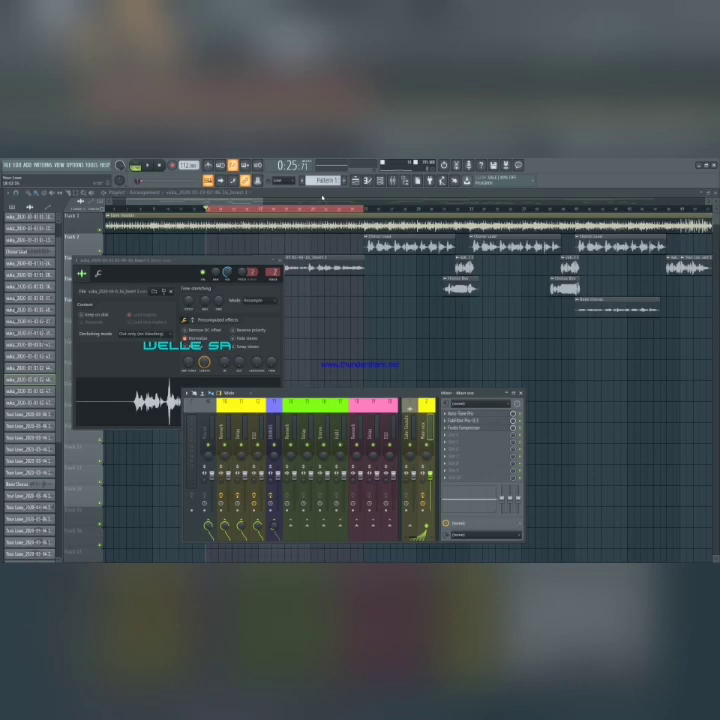
pyautogui.press('F12')
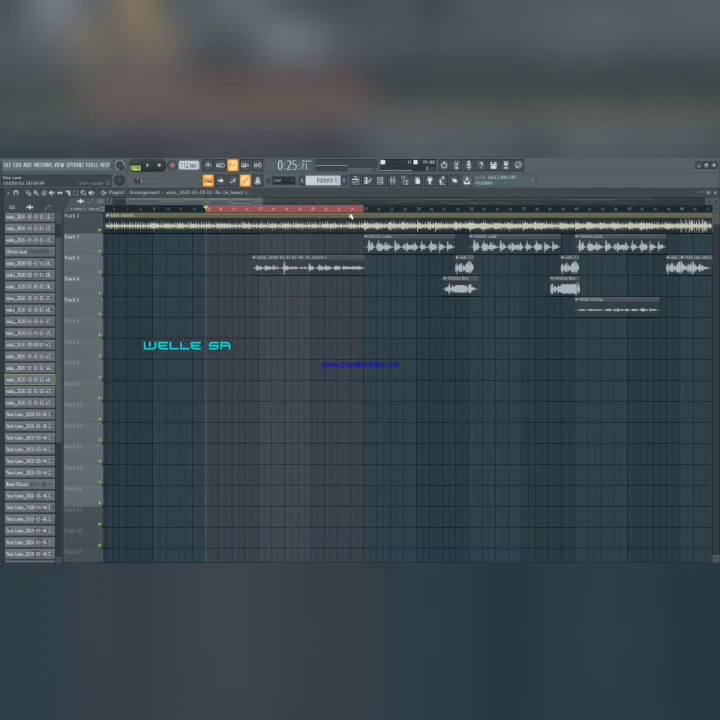
# - Play the beginning of the Track 3 vocal several times and watch the mixer levels to hear it without effects
pyautogui.click(392, 182)
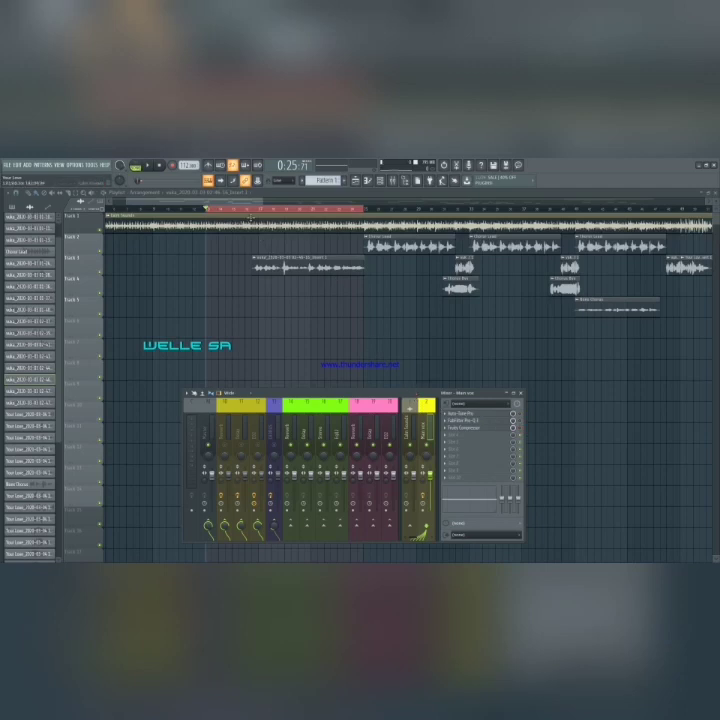
pyautogui.click(252, 214)
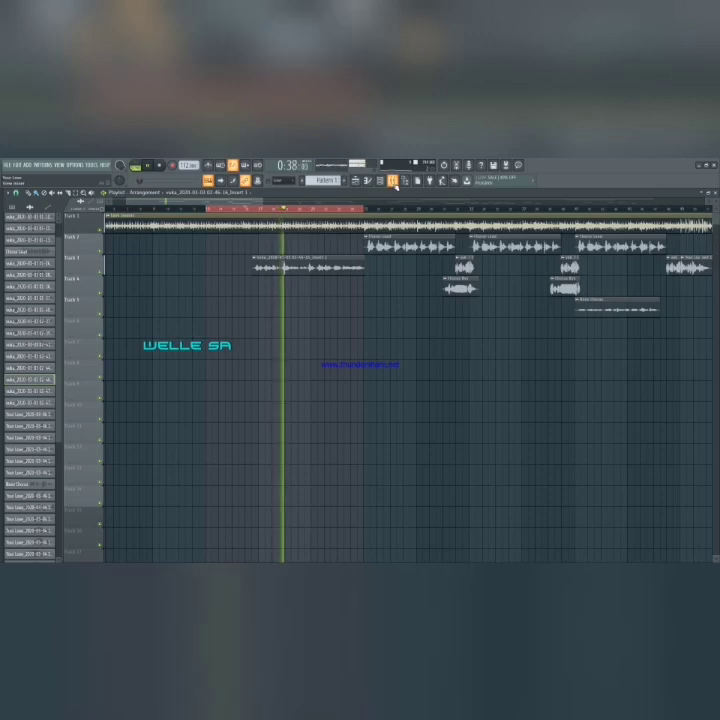
pyautogui.press('space')
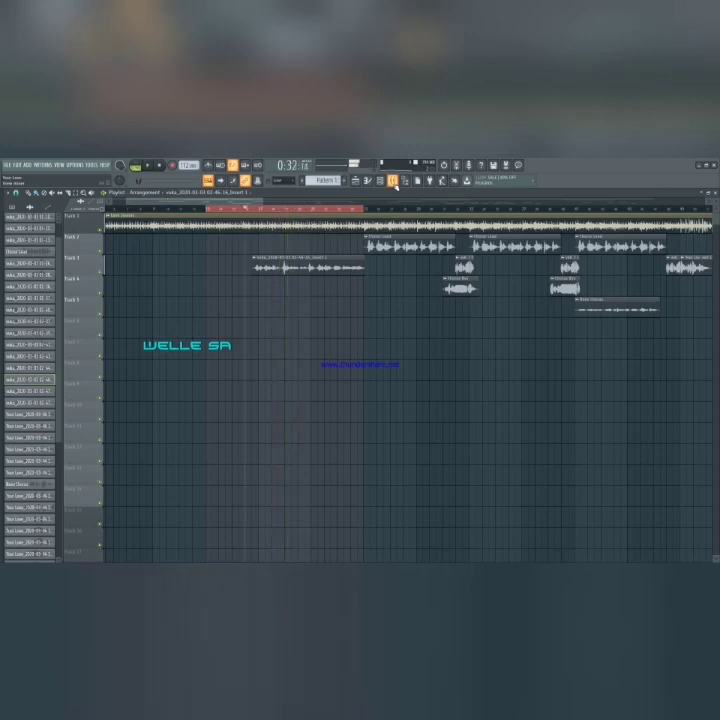
pyautogui.click(393, 181)
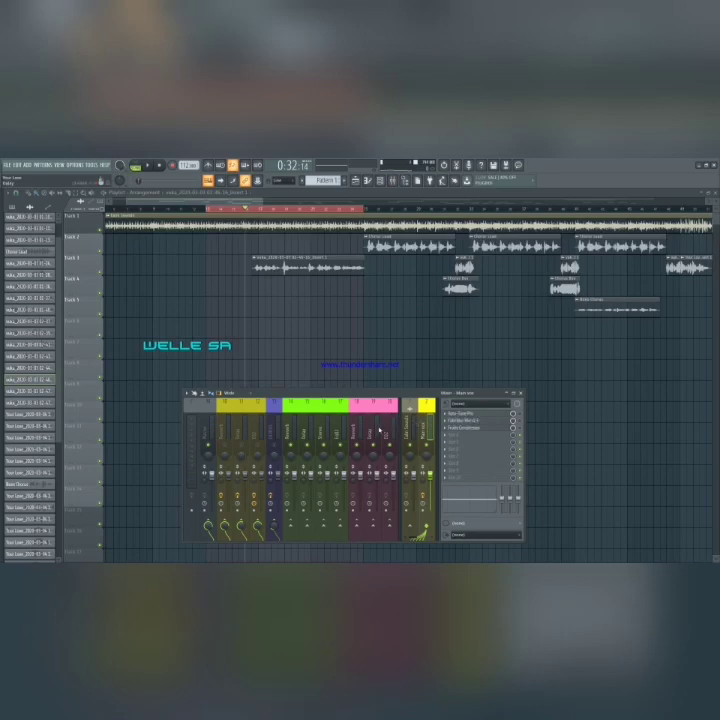
pyautogui.press('space')
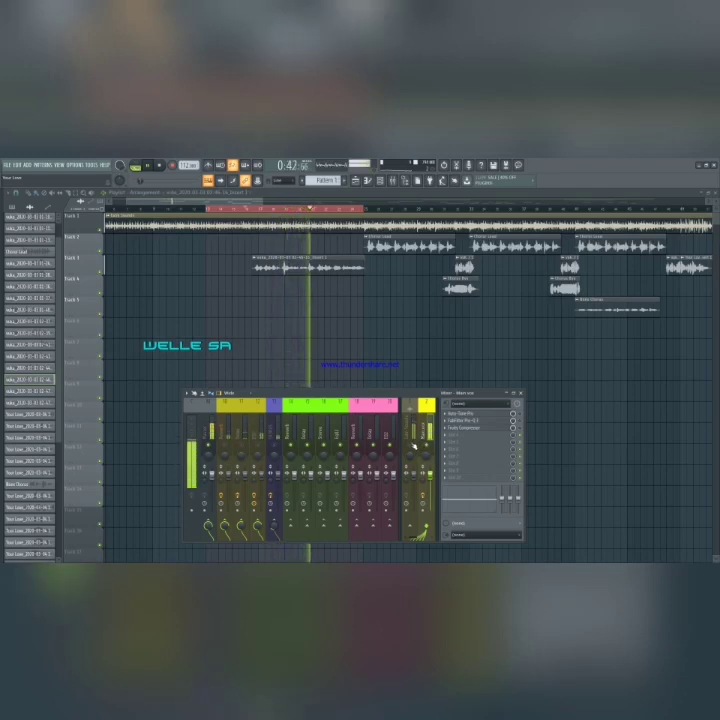
pyautogui.press('space')
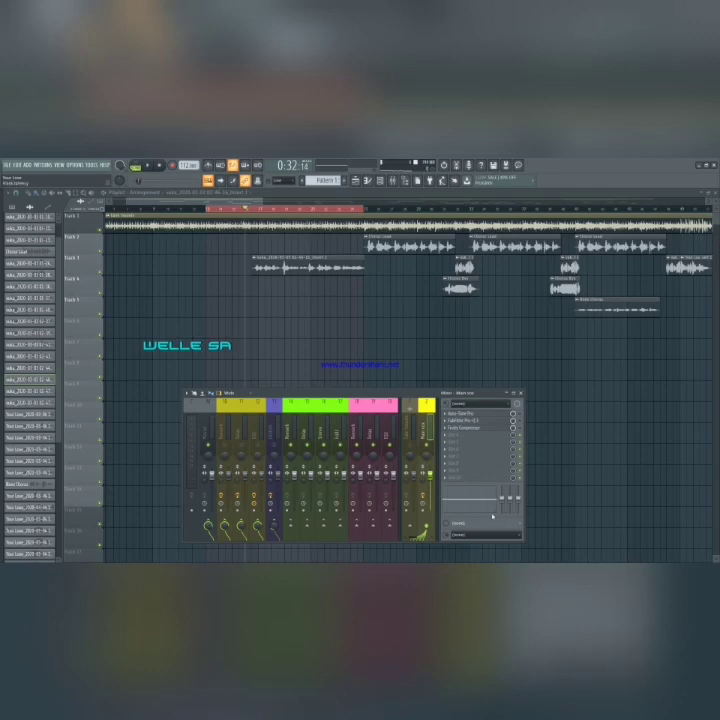
pyautogui.press('space')
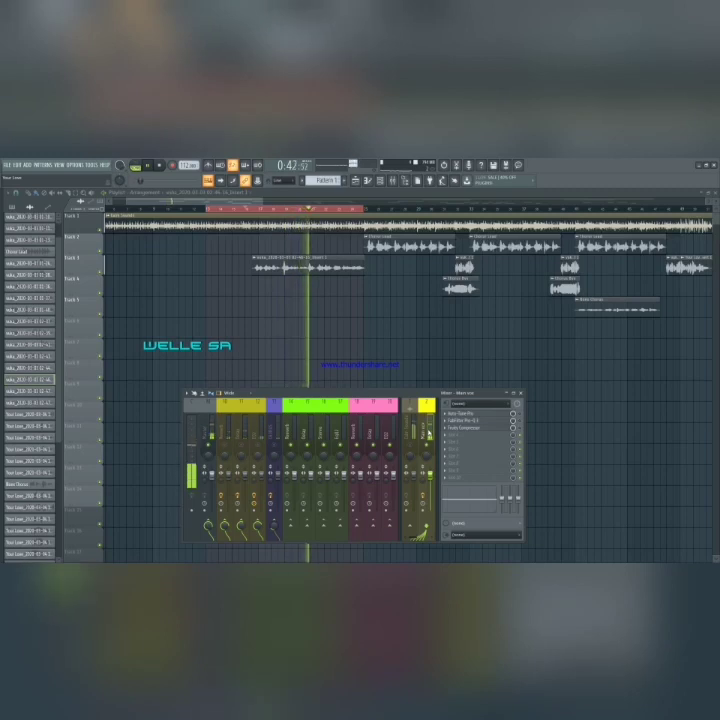
pyautogui.press('space')
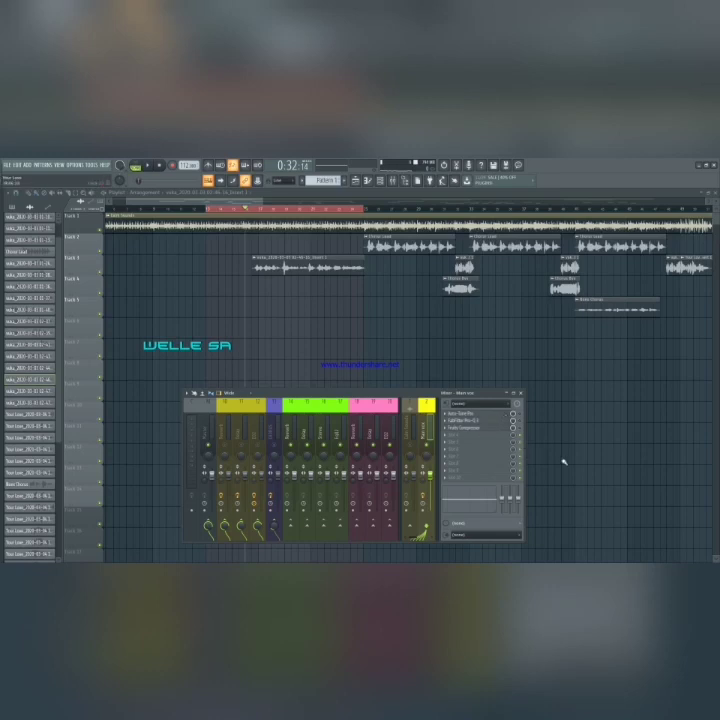
# - Set Auto-Tune Pro on the Main vox track to key G and scale Major
pyautogui.click(508, 414)
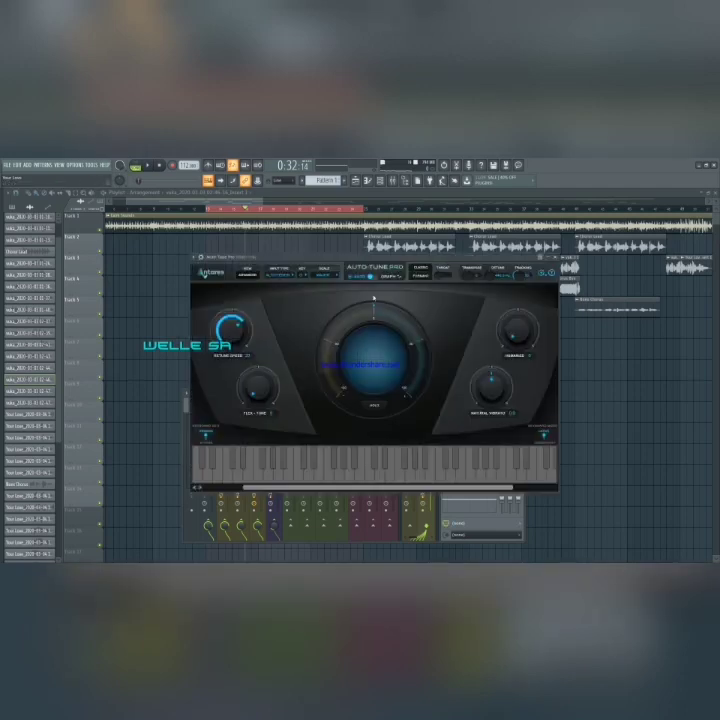
pyautogui.click(306, 277)
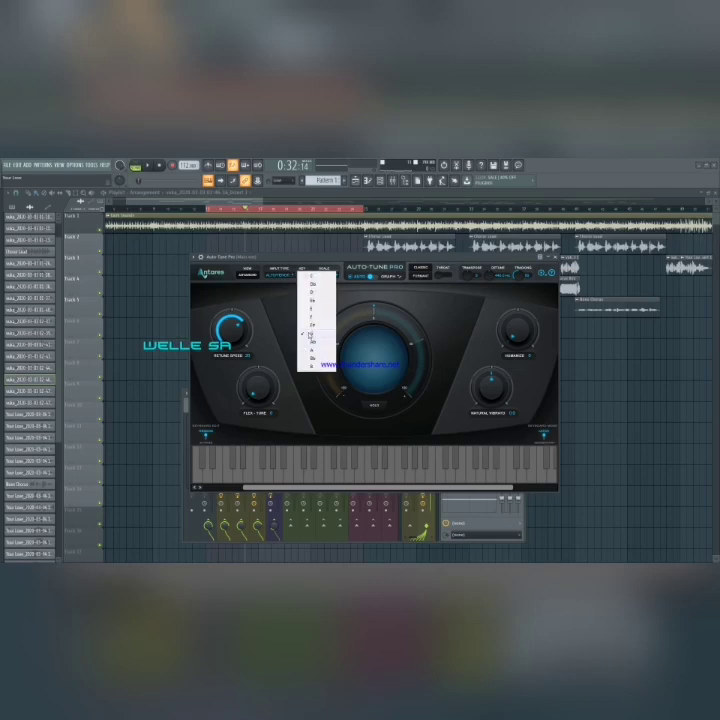
pyautogui.click(325, 311)
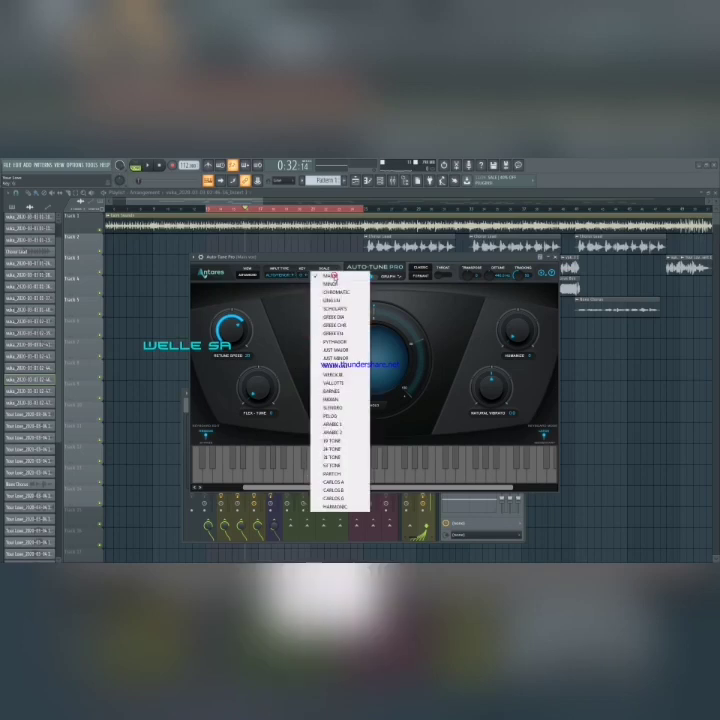
pyautogui.click(333, 275)
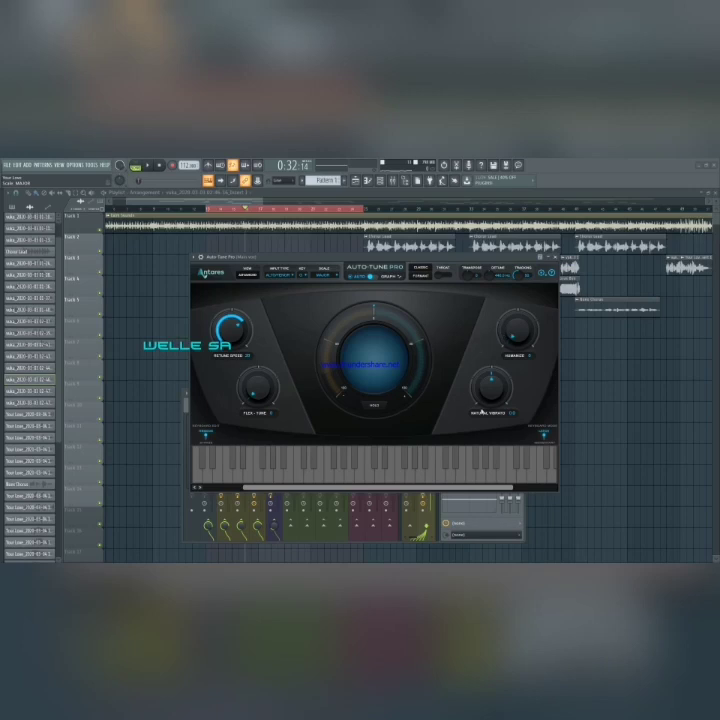
pyautogui.click(555, 257)
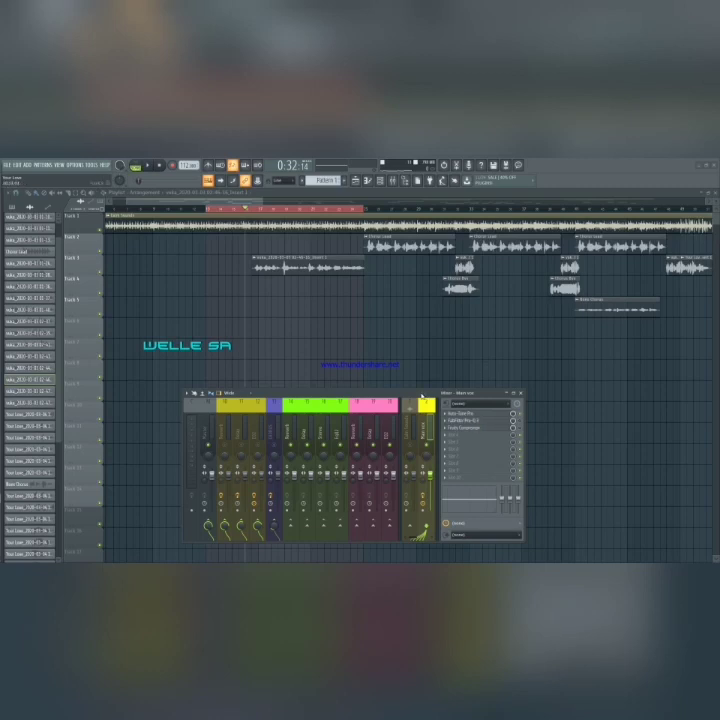
# - Play back the verse vocal to hear the pitch correction on the Main vox track
pyautogui.press('space')
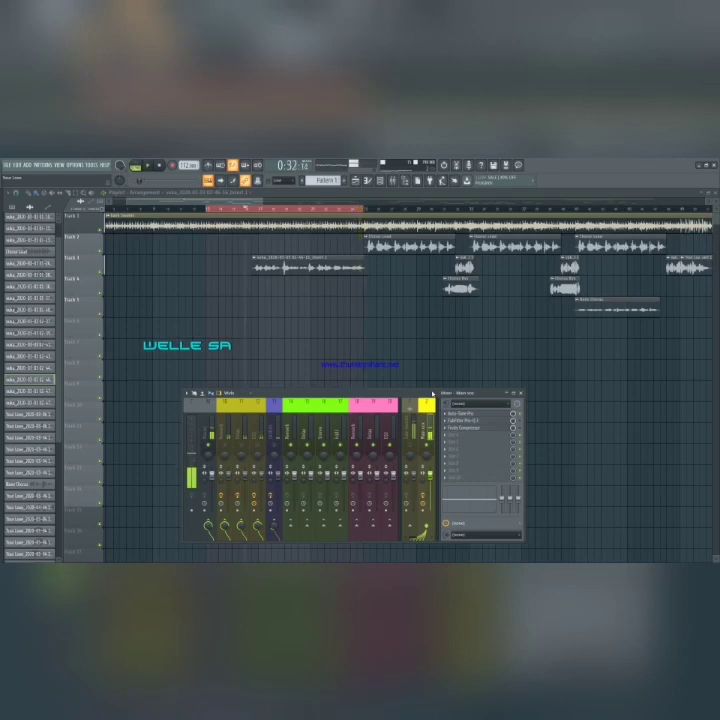
pyautogui.click(245, 208)
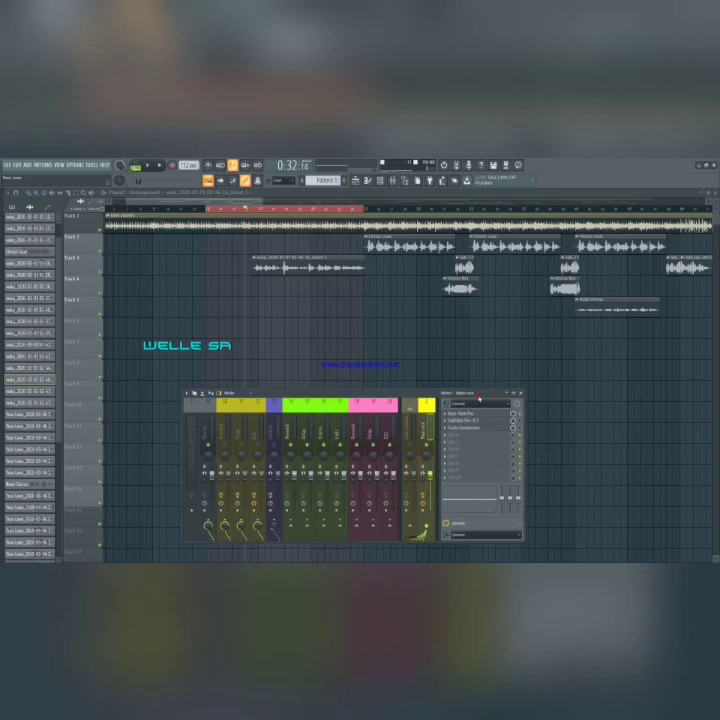
pyautogui.moveTo(478, 399); pyautogui.dragTo(478, 396)
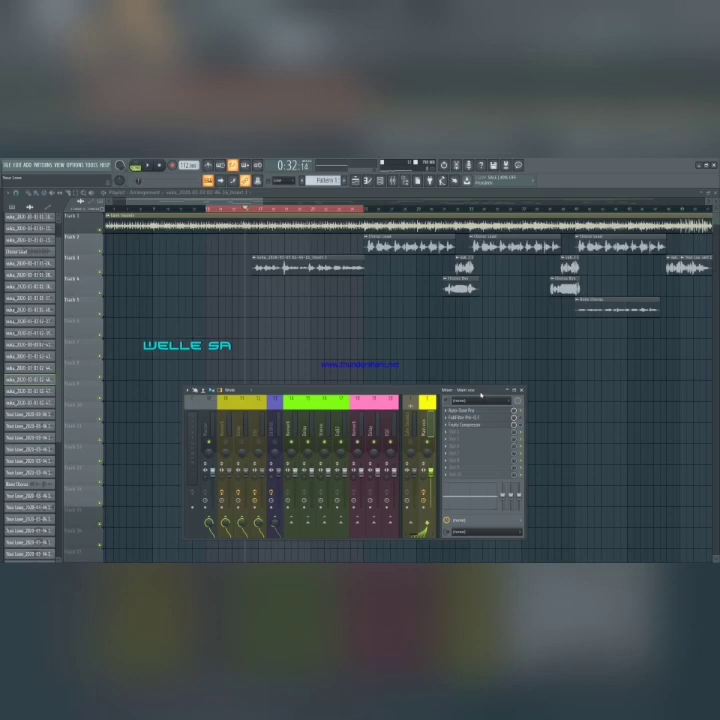
# - Adjust the low-cut band in FabFilter Pro-Q 3 on the Main vox track and play back the equalized vocal
pyautogui.click(478, 421)
pyautogui.moveTo(273, 290); pyautogui.dragTo(377, 263)
pyautogui.moveTo(300, 327); pyautogui.dragTo(285, 347)
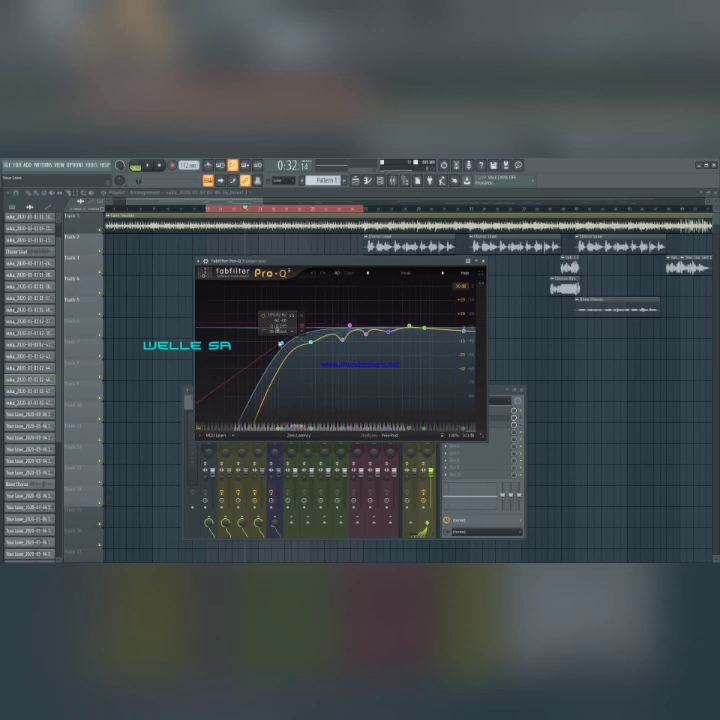
pyautogui.moveTo(282, 342)
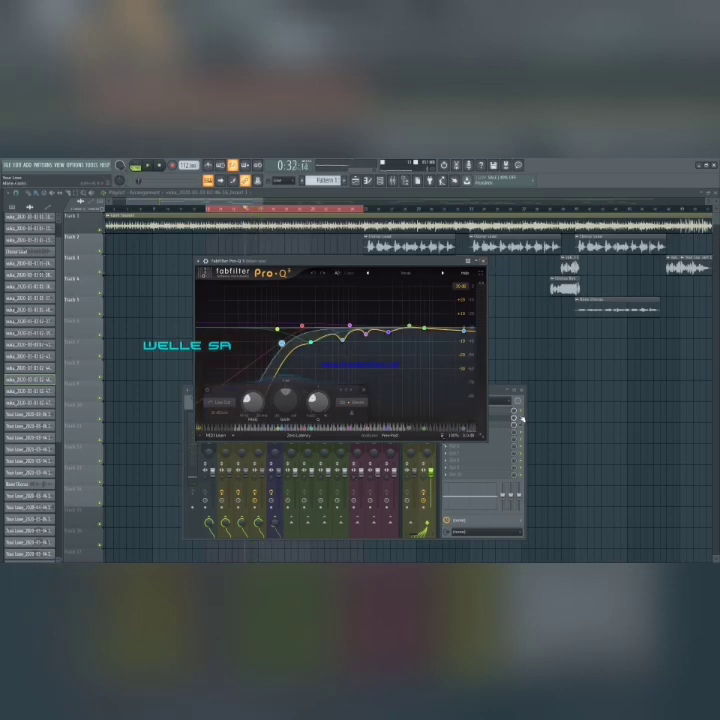
pyautogui.click(515, 416)
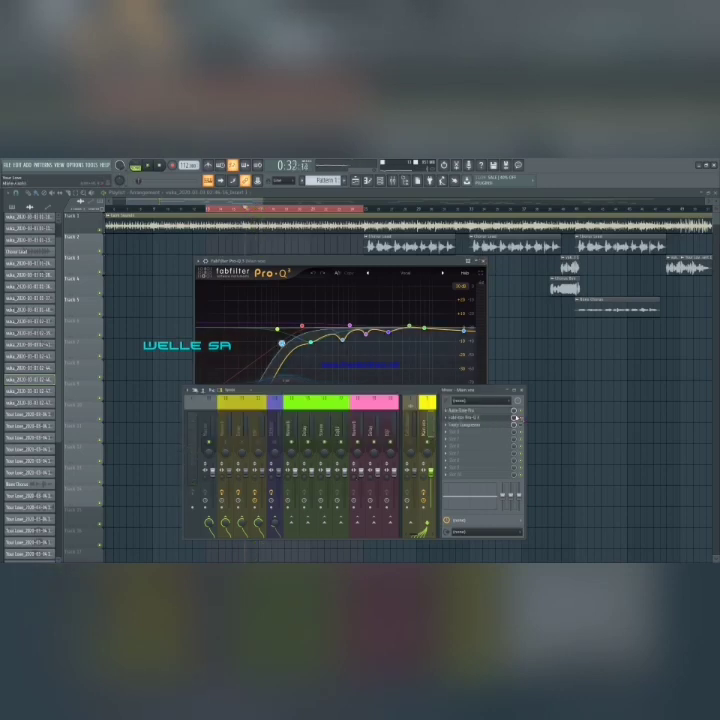
pyautogui.click(367, 267)
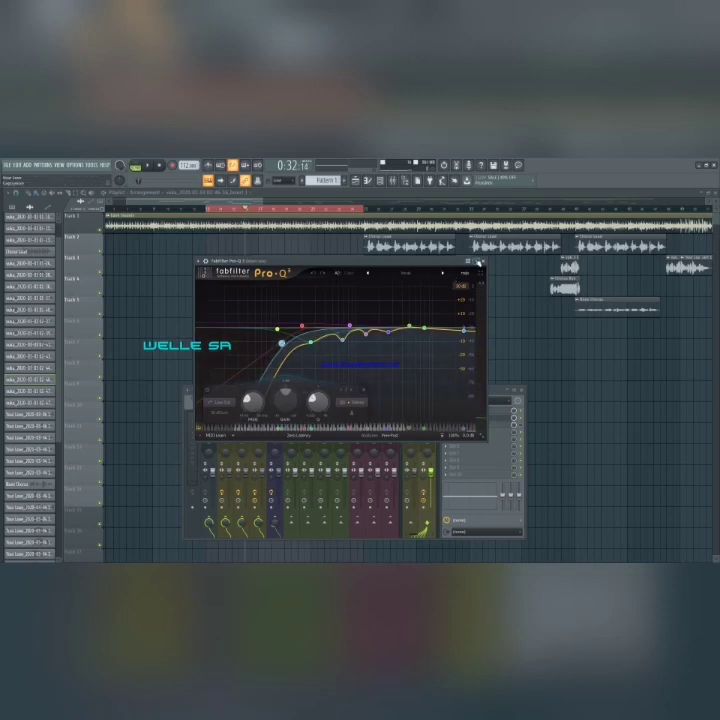
pyautogui.click(483, 262)
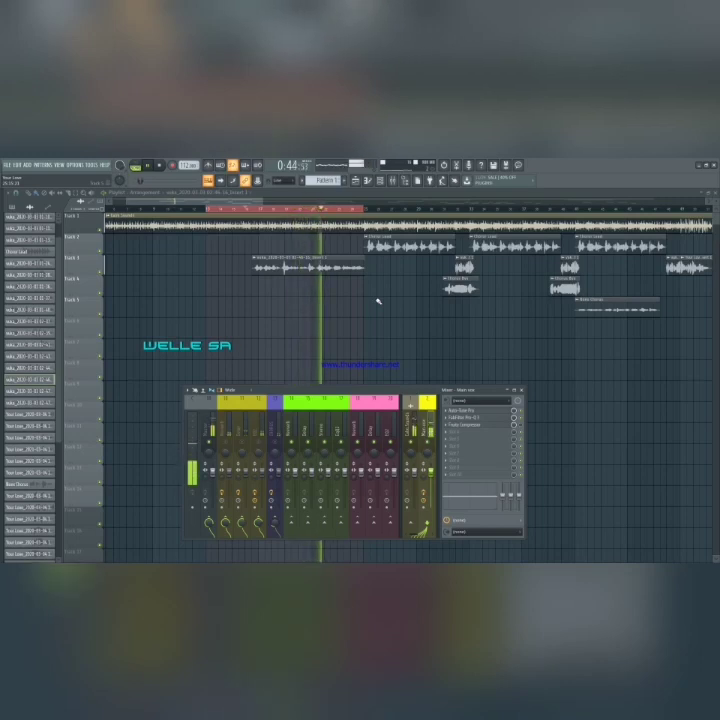
pyautogui.press('space')
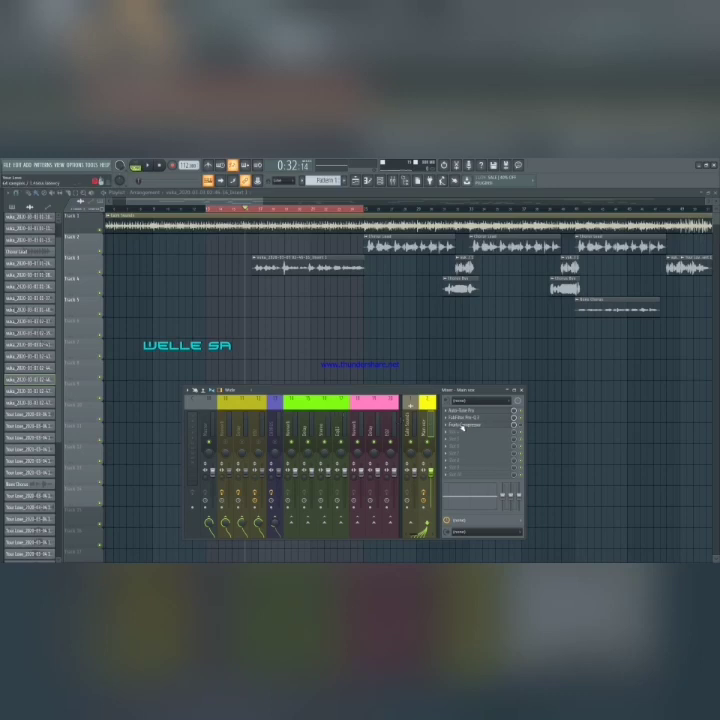
# - Open Fruity Compressor on the Main vox track, place it above the mixer, and play the vocal through it
pyautogui.click(466, 424)
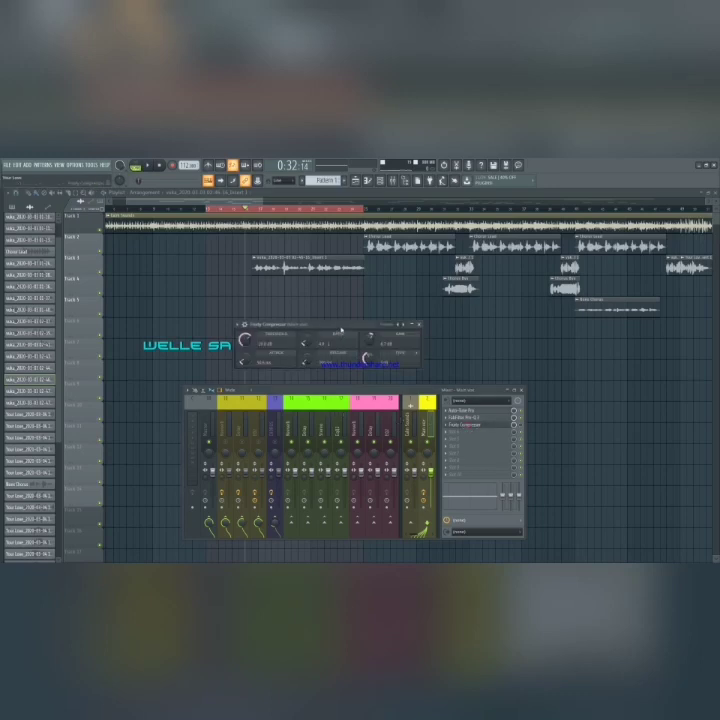
pyautogui.moveTo(340, 329); pyautogui.dragTo(340, 323)
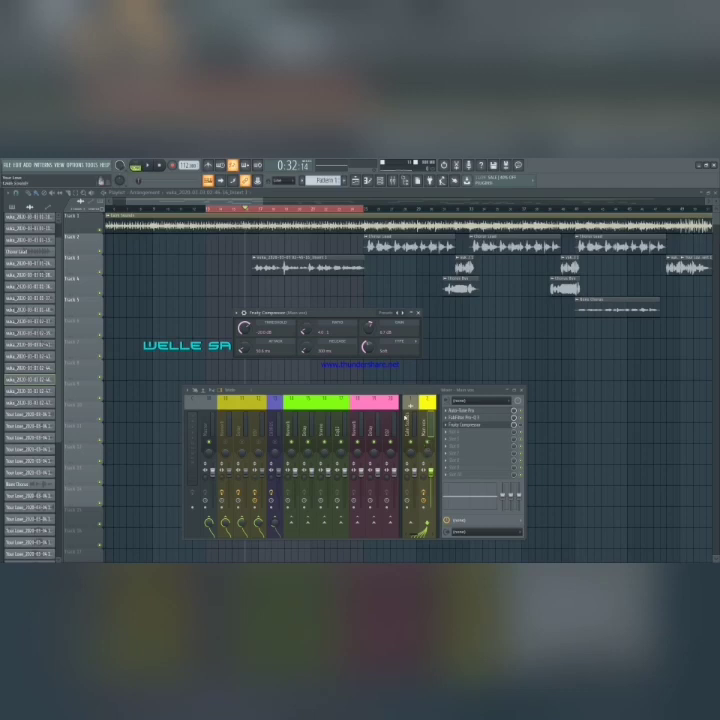
pyautogui.moveTo(369, 313); pyautogui.dragTo(375, 309)
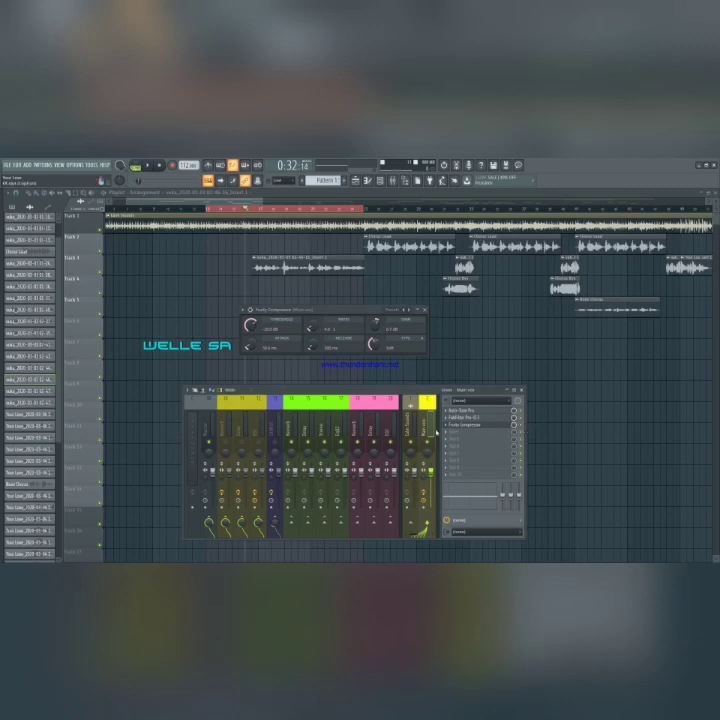
pyautogui.press('space')
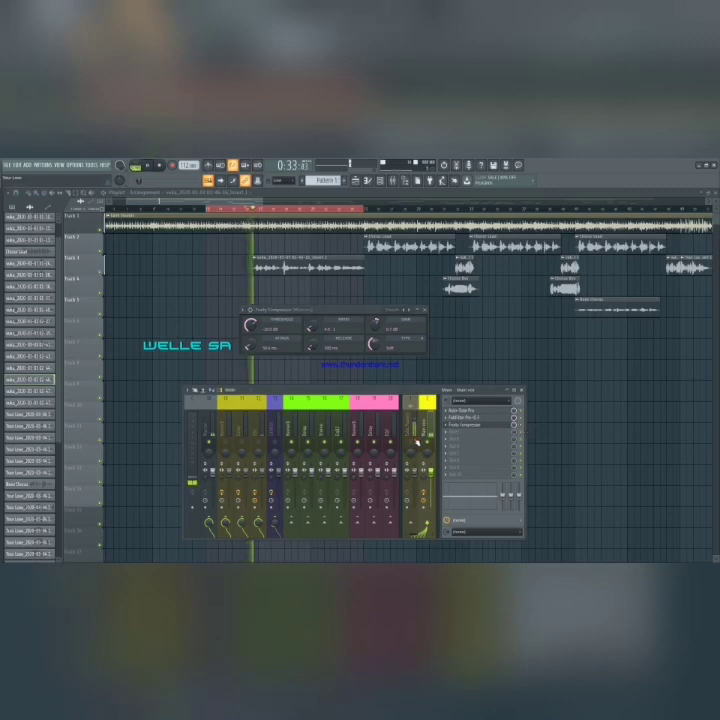
# - Play back short passages of the verse to hear the compressed Main vox vocal, and close Fruity Compressor
pyautogui.press('space')
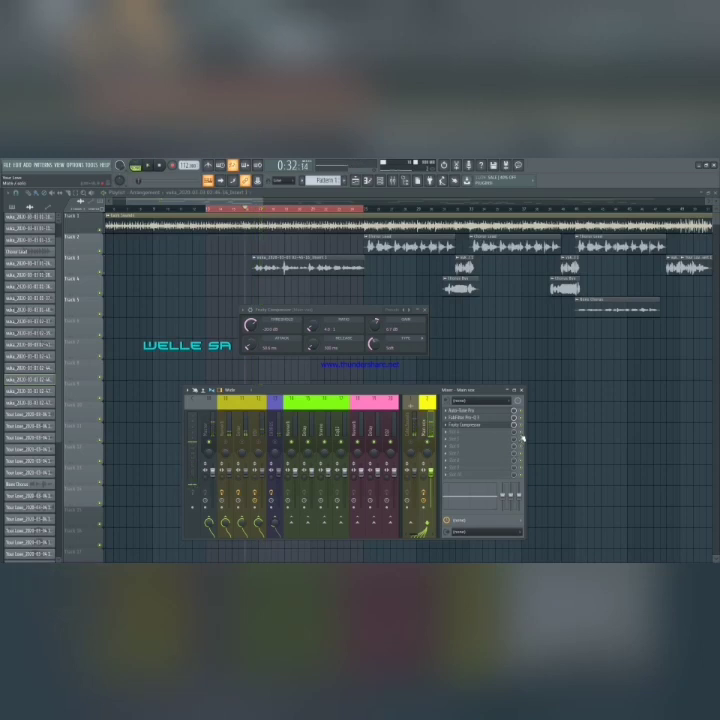
pyautogui.press('space')
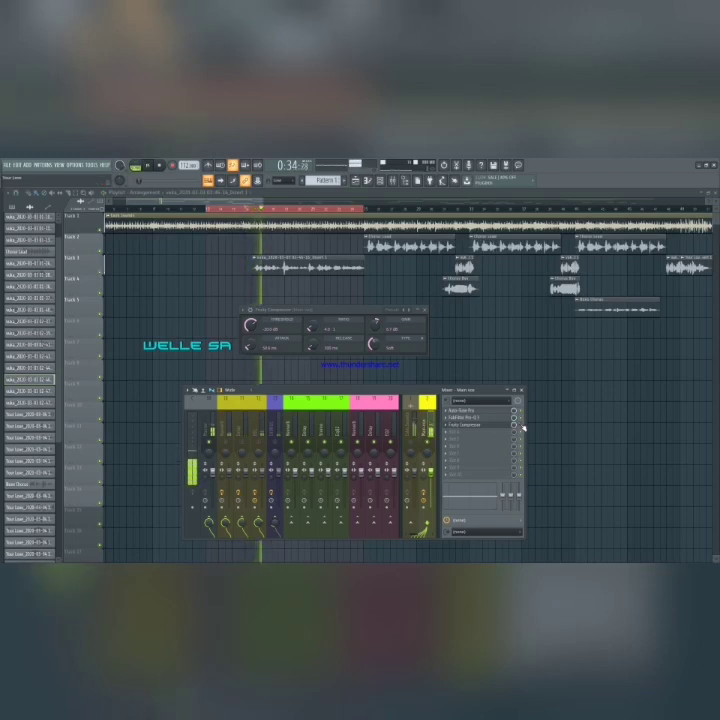
pyautogui.press('space')
pyautogui.press('space')
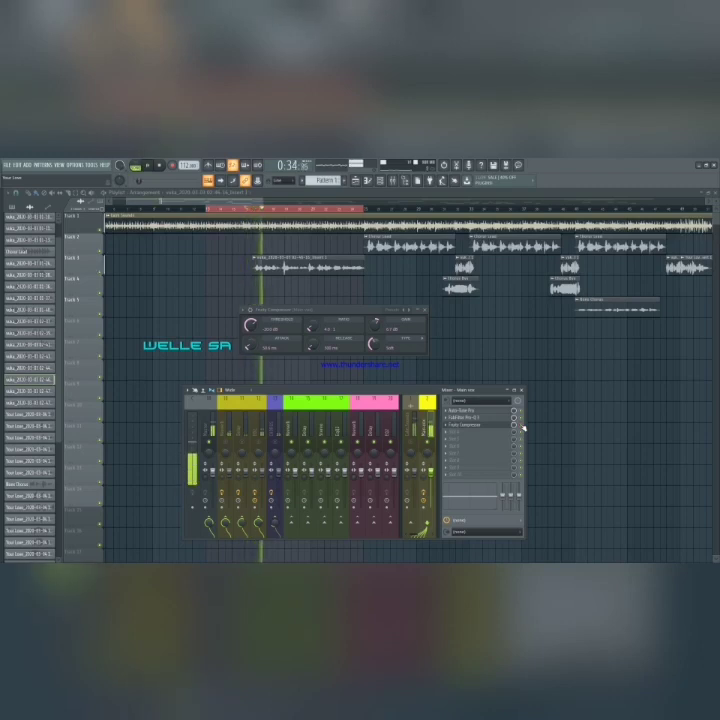
pyautogui.press('space')
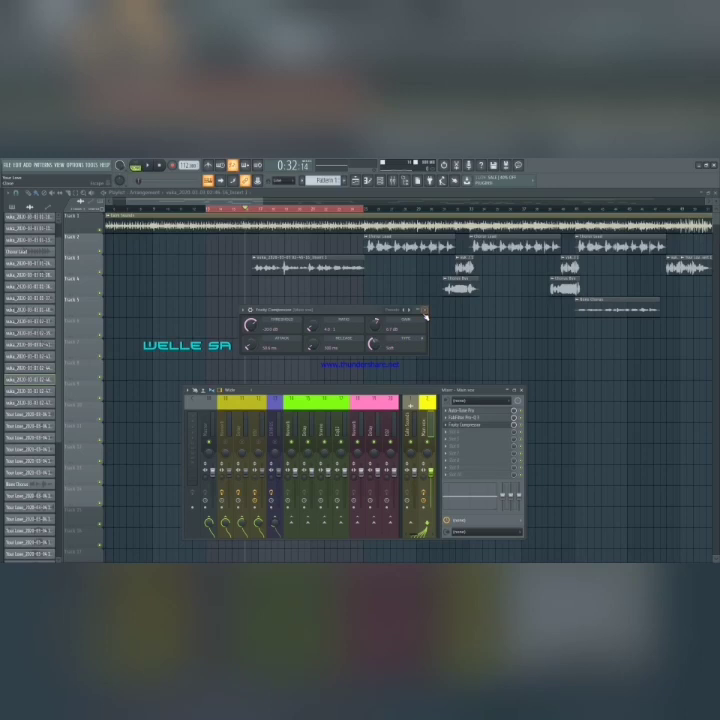
pyautogui.click(425, 311)
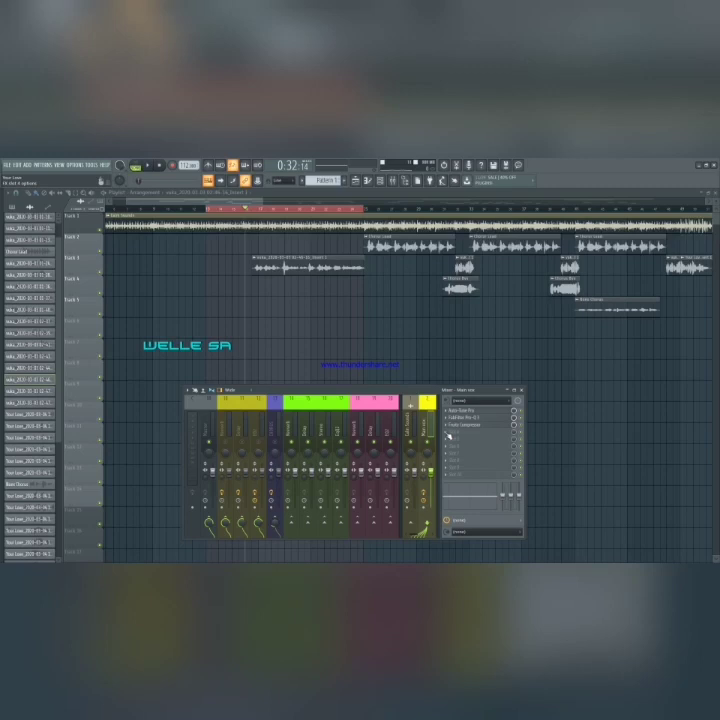
# - Add Fruity Convolver to the fourth effect slot of Main vox with the Evnt - Chamber (Large-Fluttering) preset
pyautogui.click(448, 434)
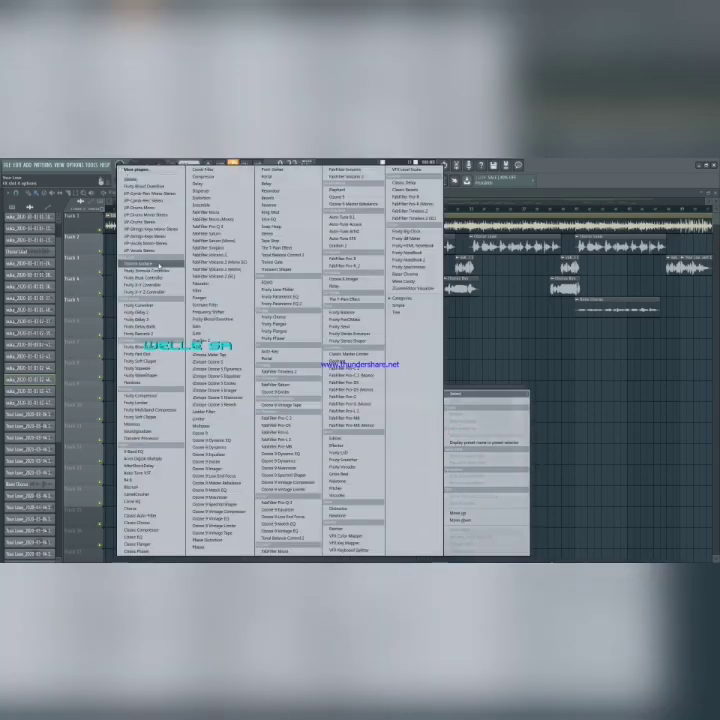
pyautogui.click(158, 265)
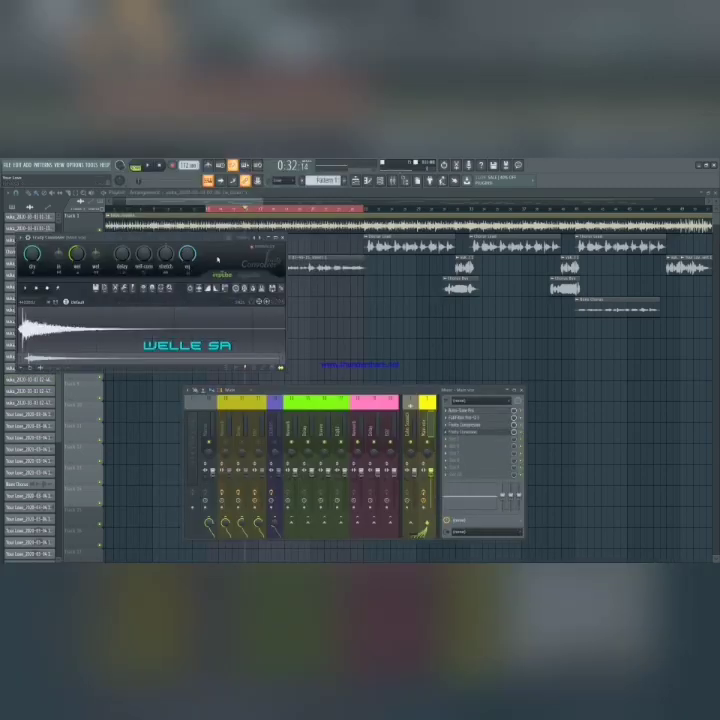
pyautogui.moveTo(252, 242); pyautogui.dragTo(462, 268)
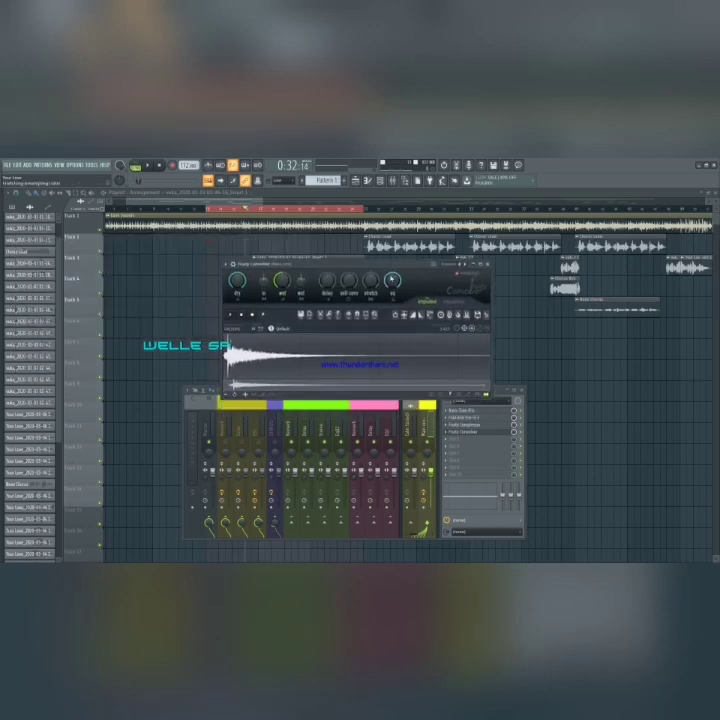
pyautogui.click(464, 268)
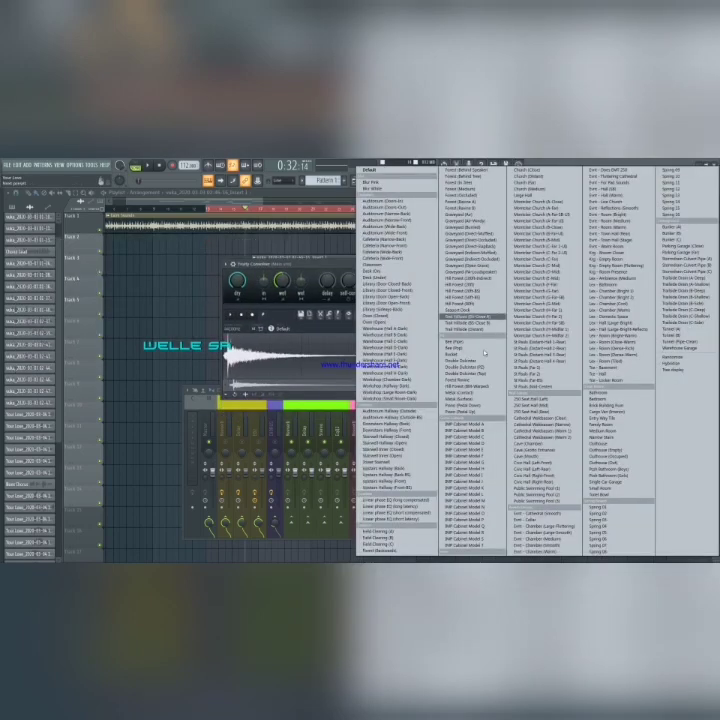
pyautogui.click(548, 526)
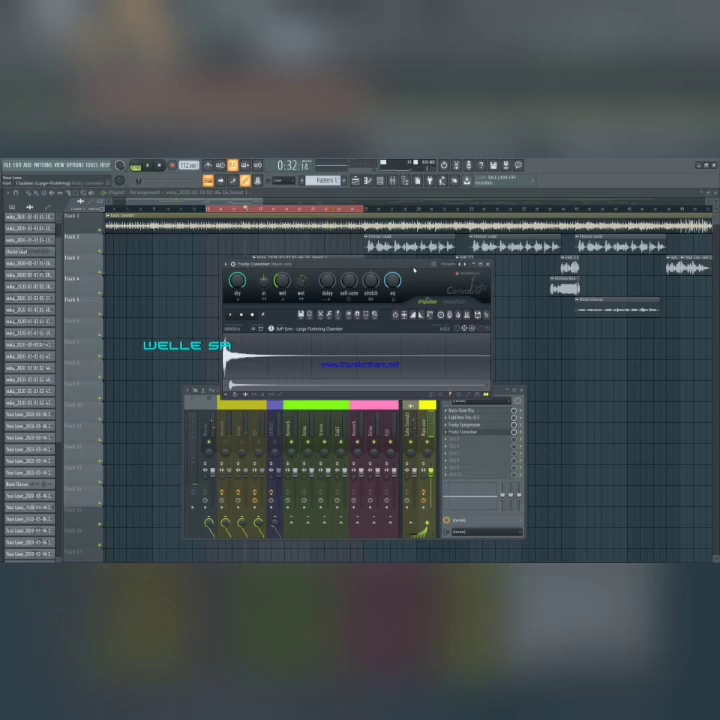
pyautogui.moveTo(415, 273); pyautogui.dragTo(392, 270)
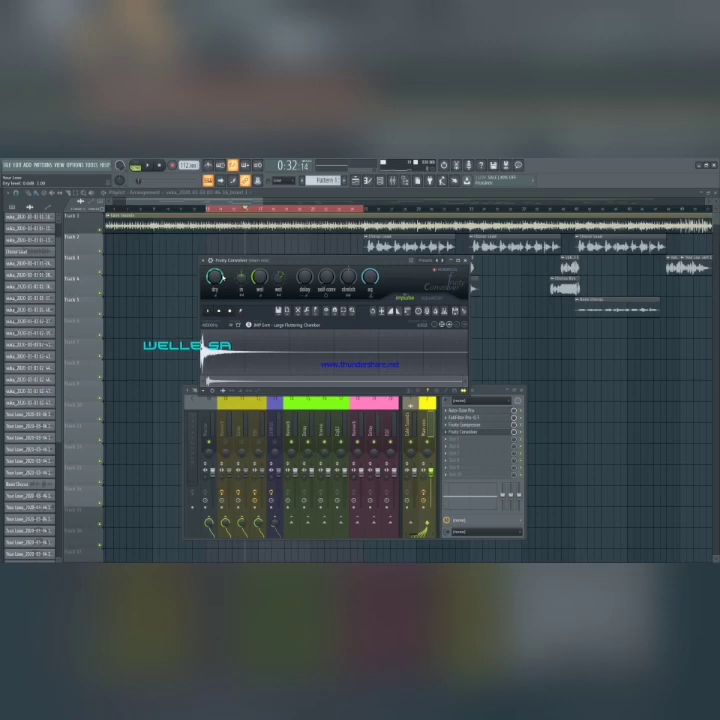
# - Lower the dry level in Fruity Convolver on Main vox and play back the vocal through the reverb
pyautogui.moveTo(216, 277); pyautogui.dragTo(216, 279)
pyautogui.press('space')
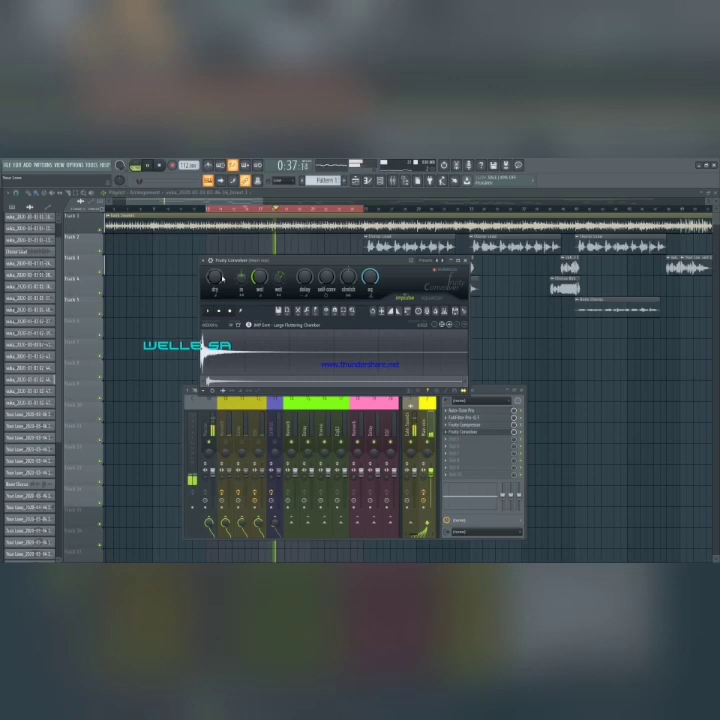
pyautogui.press('space')
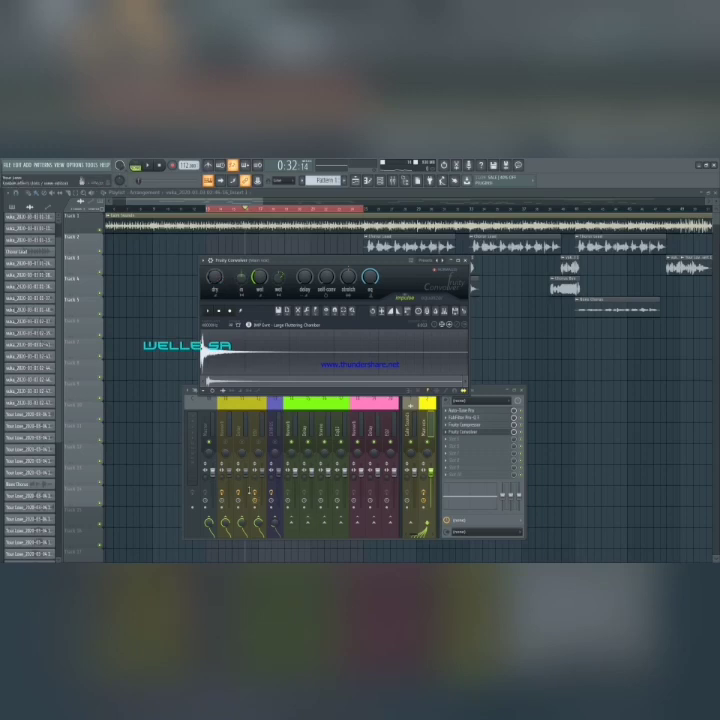
pyautogui.press('space')
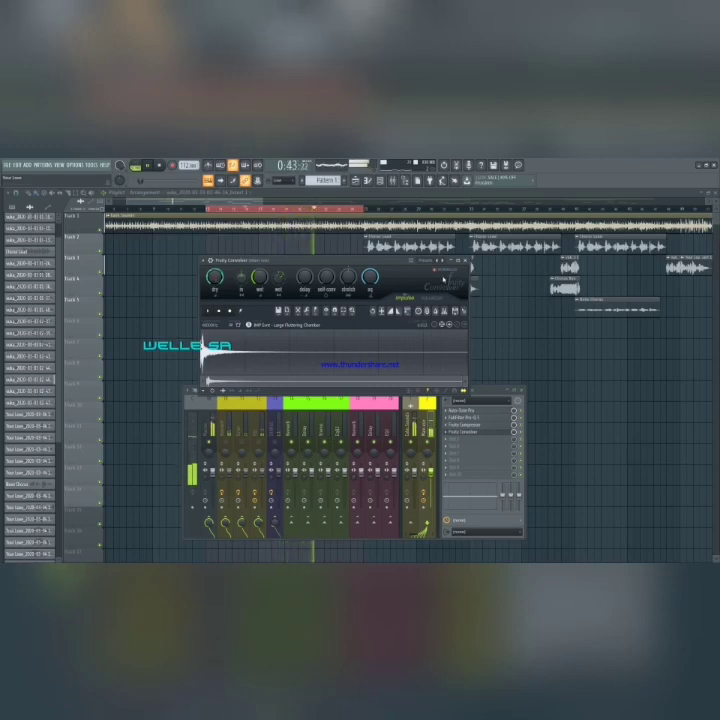
pyautogui.press('space')
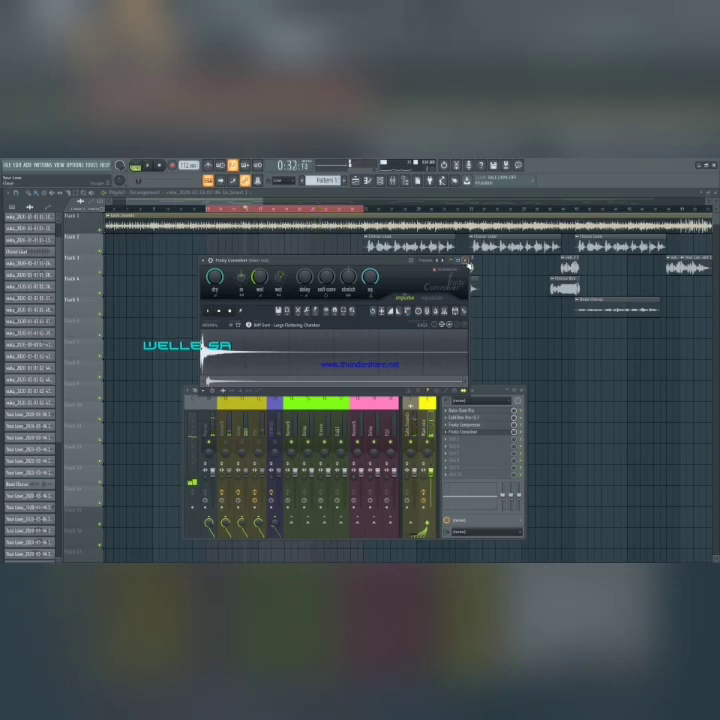
# - Close Fruity Convolver and delete it from the fourth effect slot of the Main vox track
pyautogui.click(463, 260)
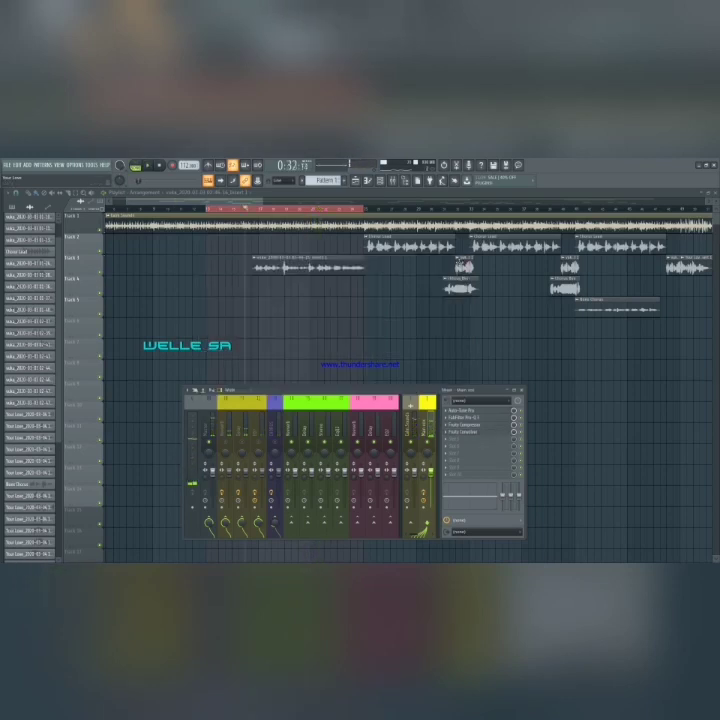
pyautogui.click(451, 436)
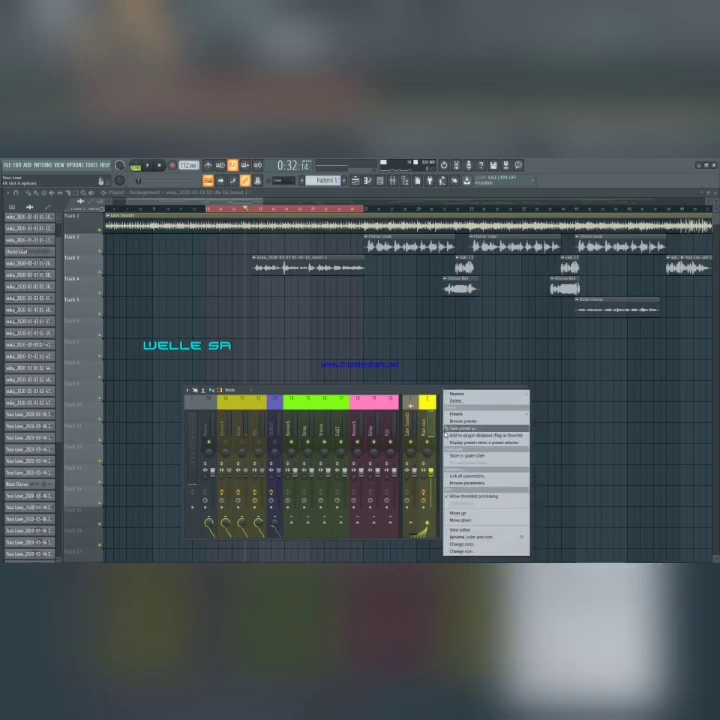
pyautogui.click(477, 403)
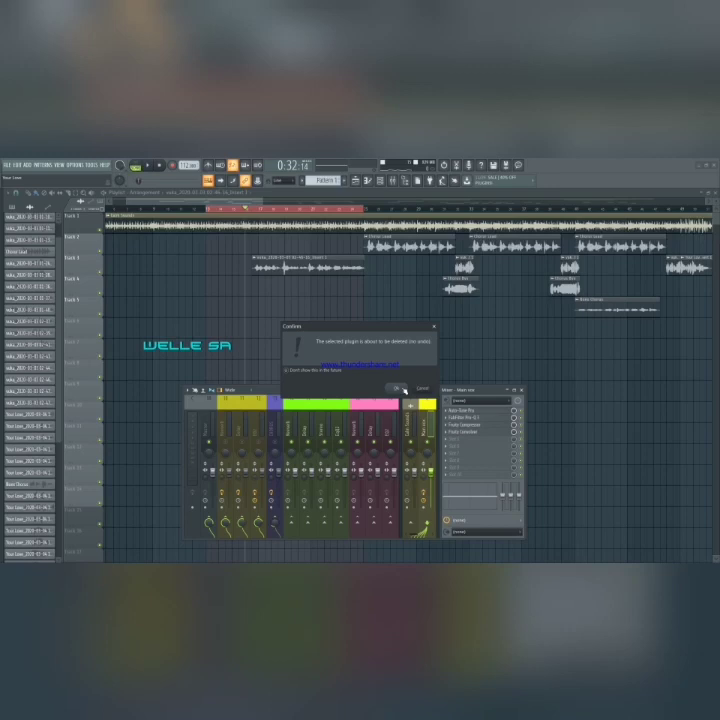
pyautogui.click(398, 389)
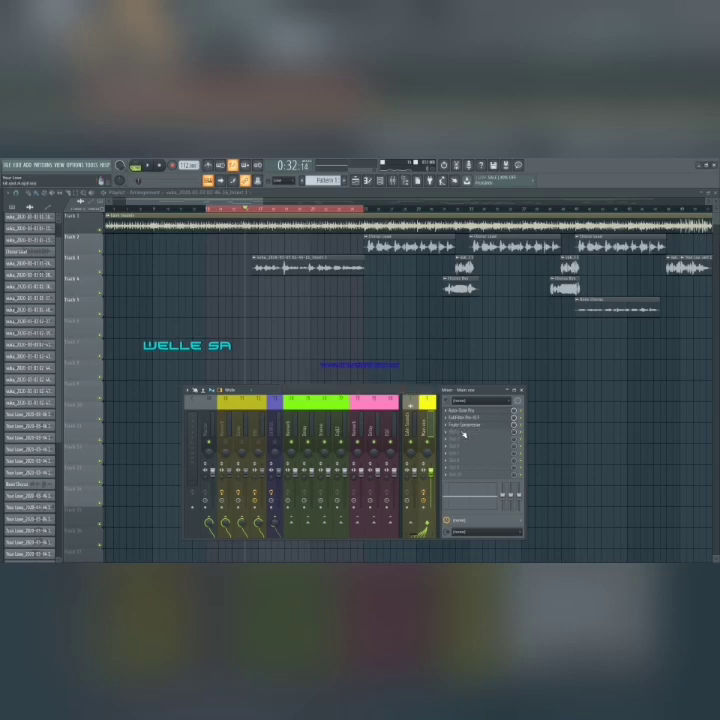
# - Open the verse vocal clip's channel settings beside the mixer and play back the verse to check its track assignment
pyautogui.doubleClick(306, 278)
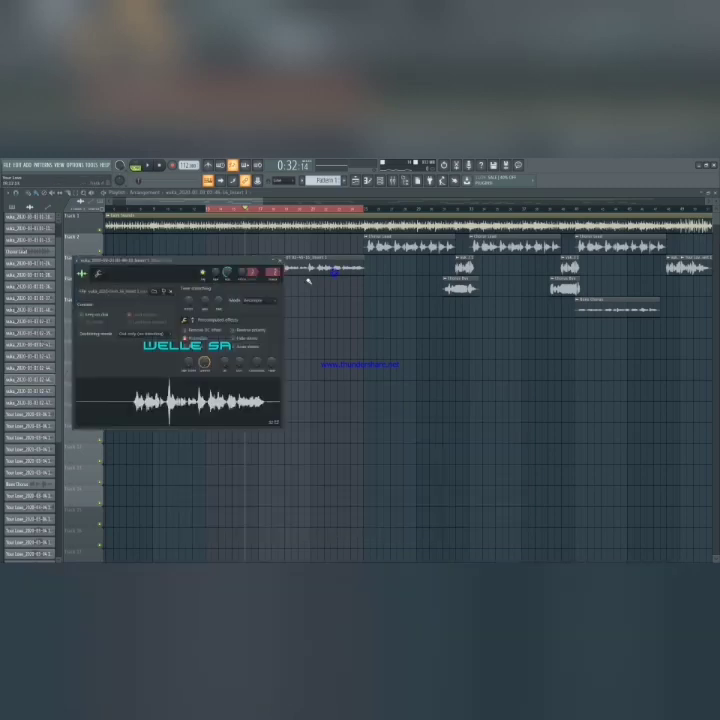
pyautogui.click(393, 181)
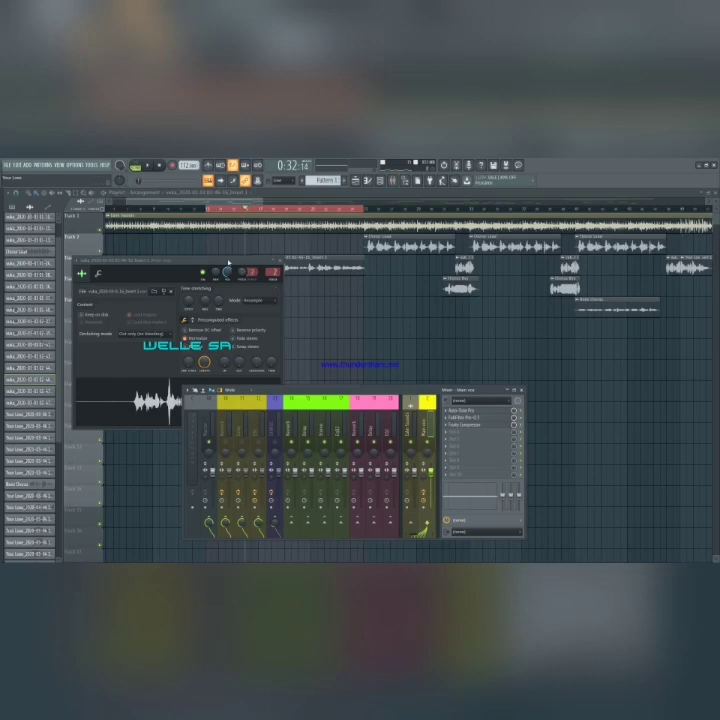
pyautogui.moveTo(227, 262); pyautogui.dragTo(216, 232)
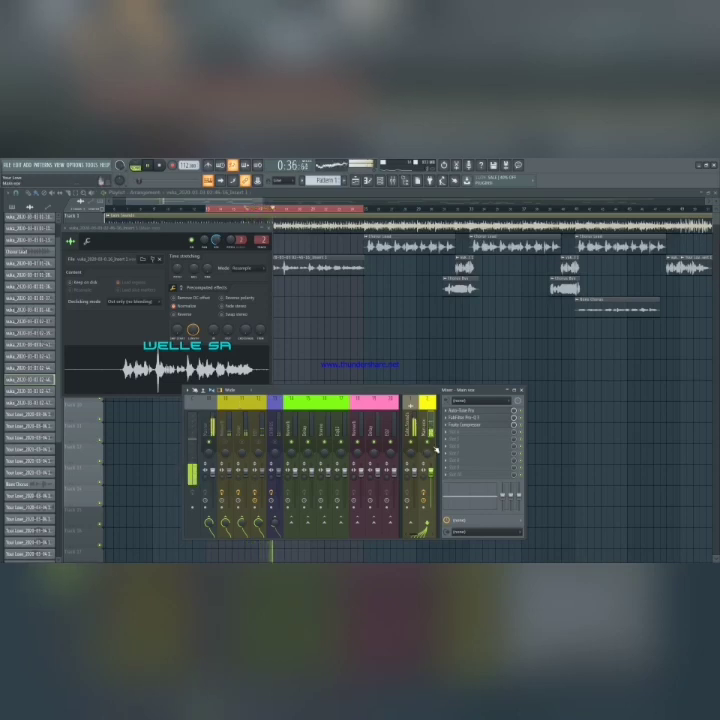
pyautogui.press('space')
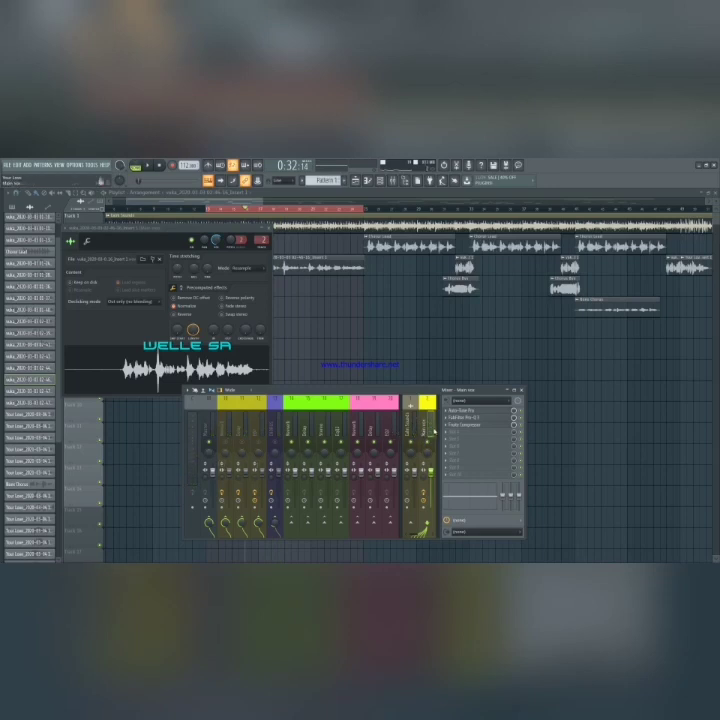
# - Examine the Reverb mixer track's options and the routing choices toward the track beside it
pyautogui.rightClick(231, 432)
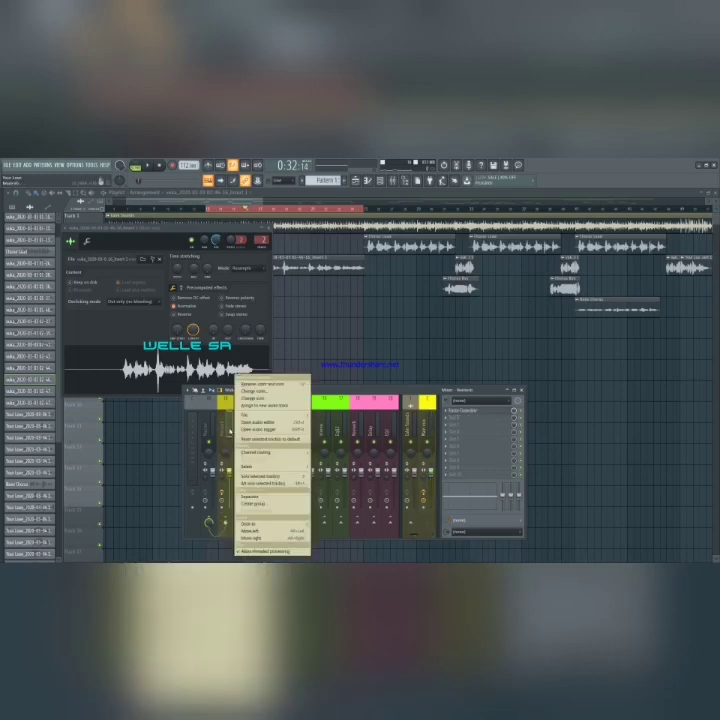
pyautogui.click(230, 483)
pyautogui.rightClick(242, 524)
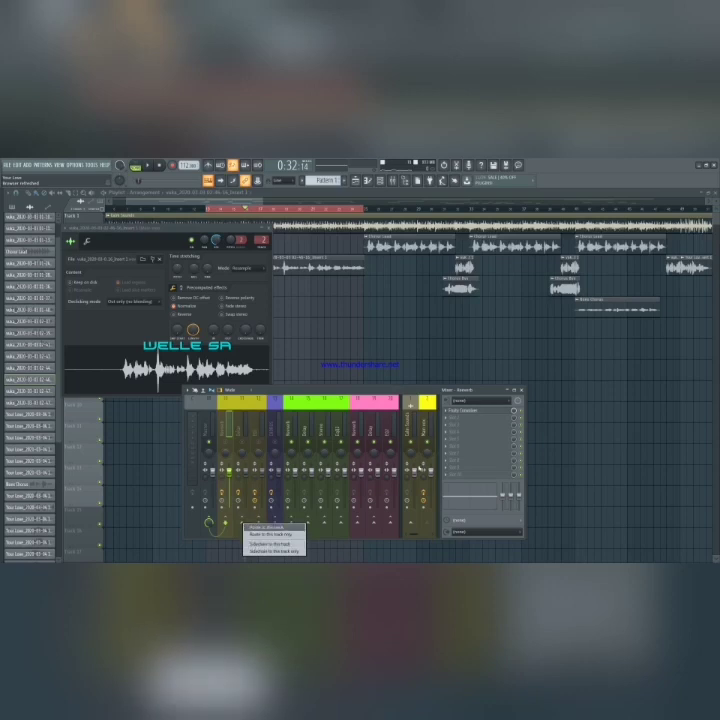
pyautogui.click(262, 527)
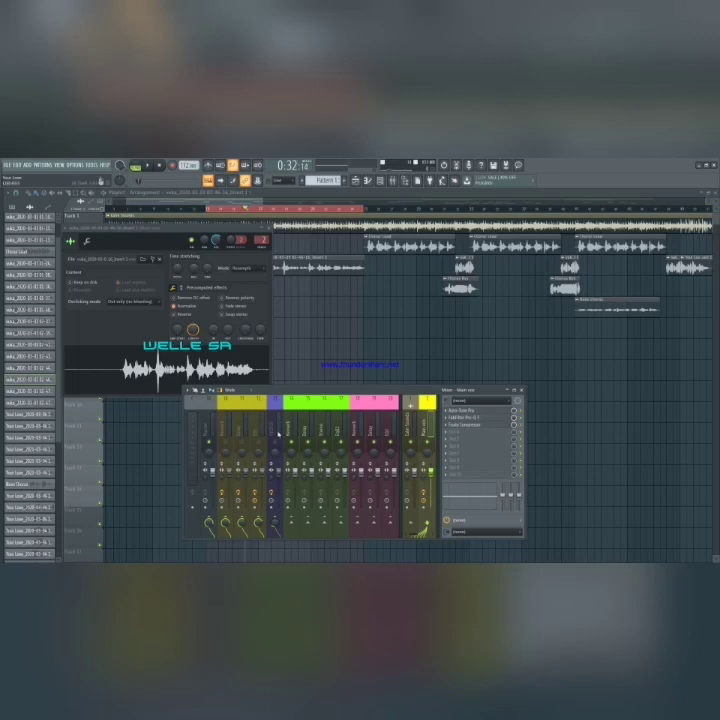
# - Check the CHORUS send track, and open Fruity Convolver on the Reverb track above the mixer
pyautogui.click(278, 425)
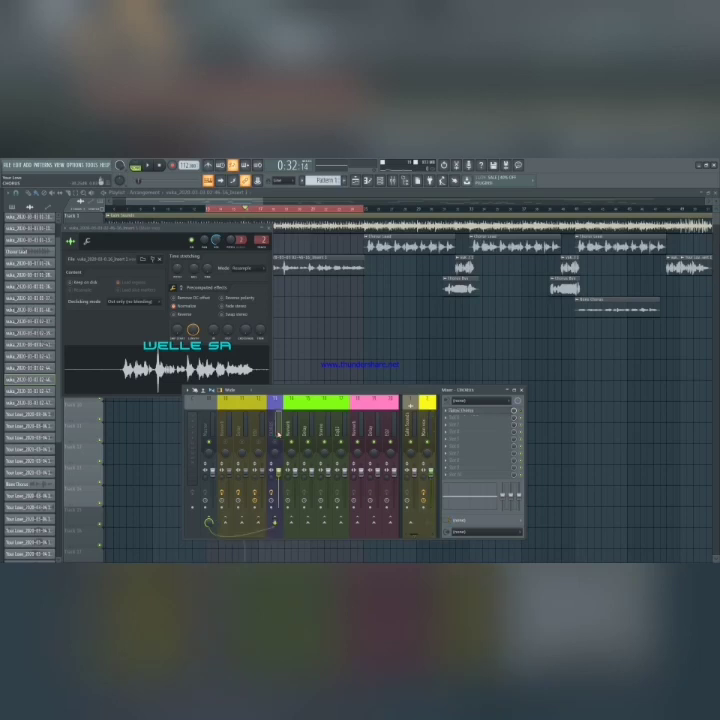
pyautogui.click(228, 427)
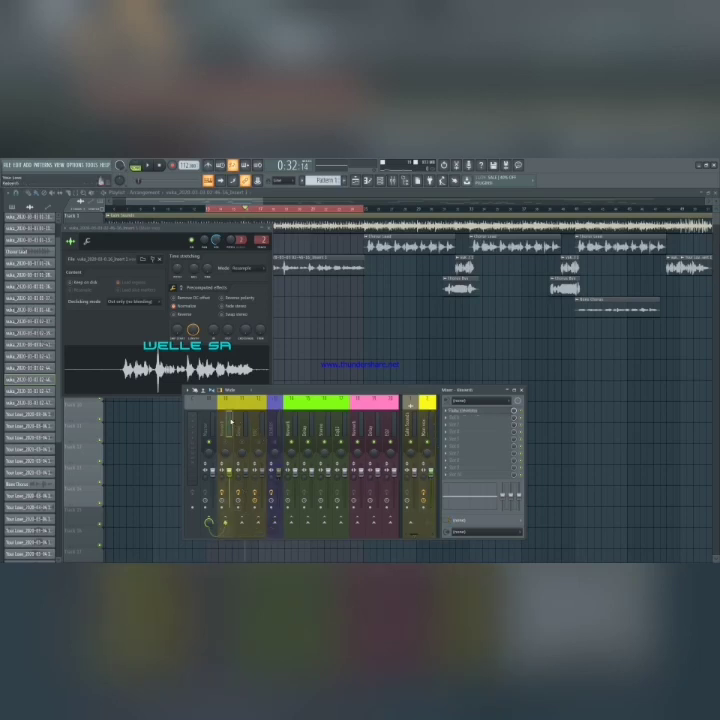
pyautogui.click(464, 416)
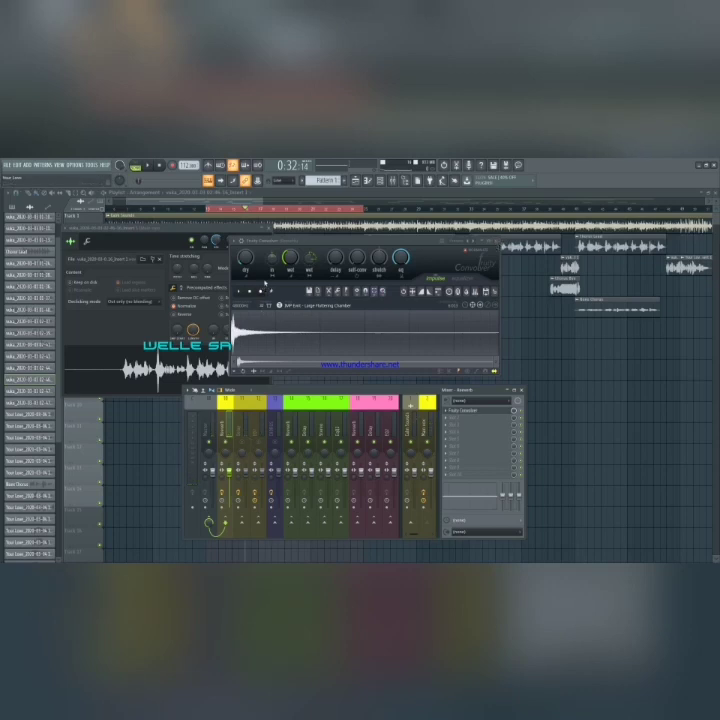
pyautogui.moveTo(314, 244); pyautogui.dragTo(340, 252)
# - Compare the Main vox and Reverb tracks in the mixer to check how the vocal is sent to the reverb
pyautogui.click(434, 423)
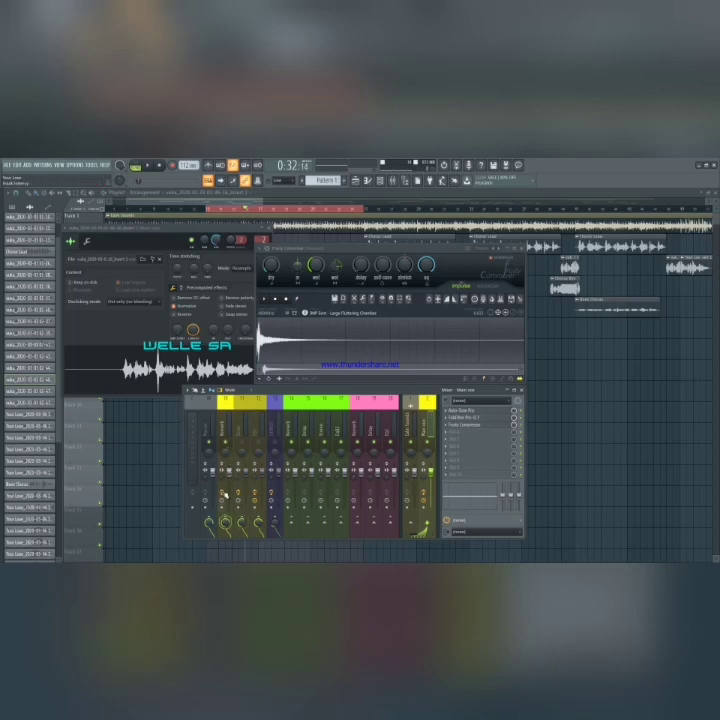
pyautogui.click(231, 431)
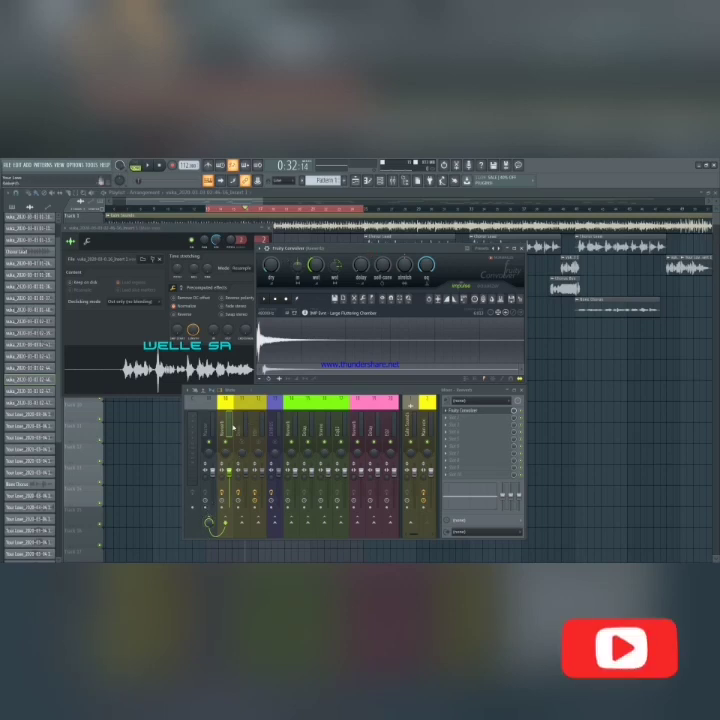
pyautogui.click(422, 524)
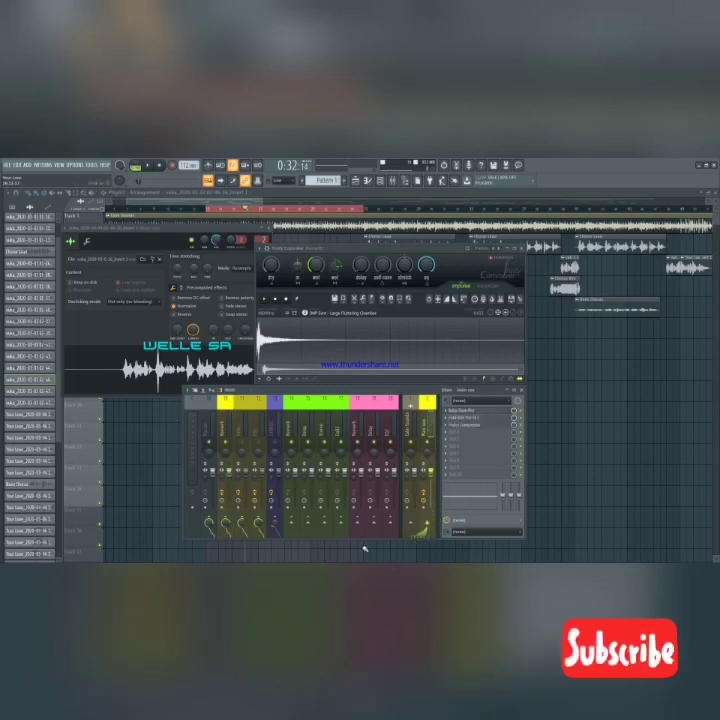
# - Select the Reverb track, close the vocal clip's channel settings, and reposition its Fruity Convolver above the mixer
pyautogui.click(227, 426)
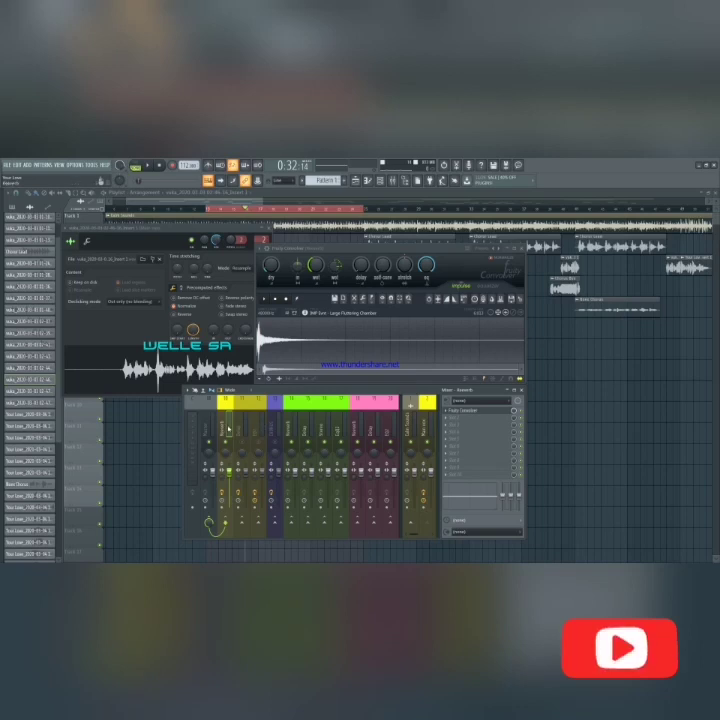
pyautogui.click(250, 240)
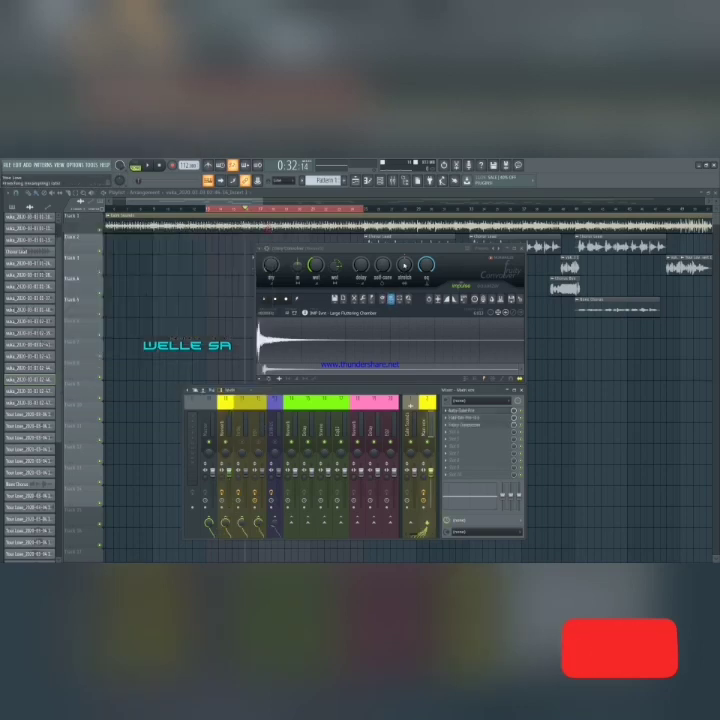
pyautogui.moveTo(403, 249); pyautogui.dragTo(333, 240)
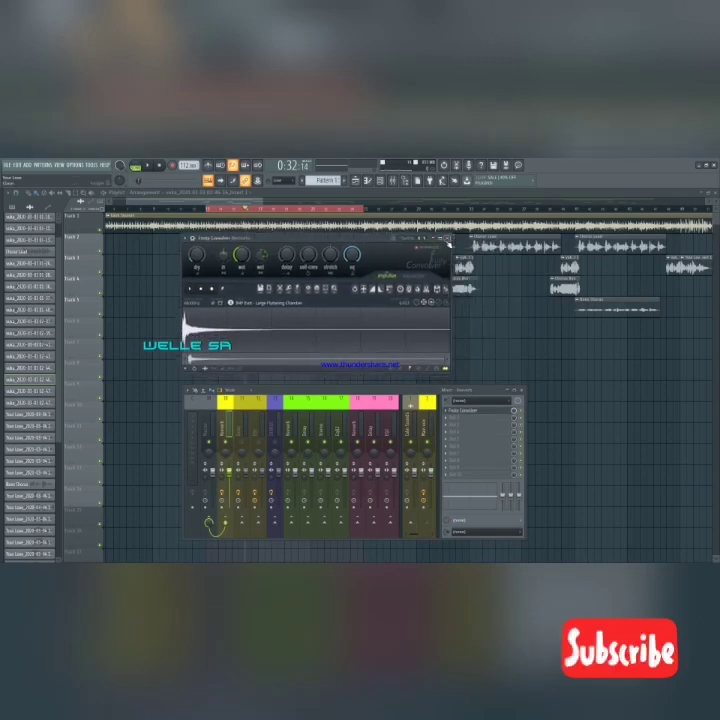